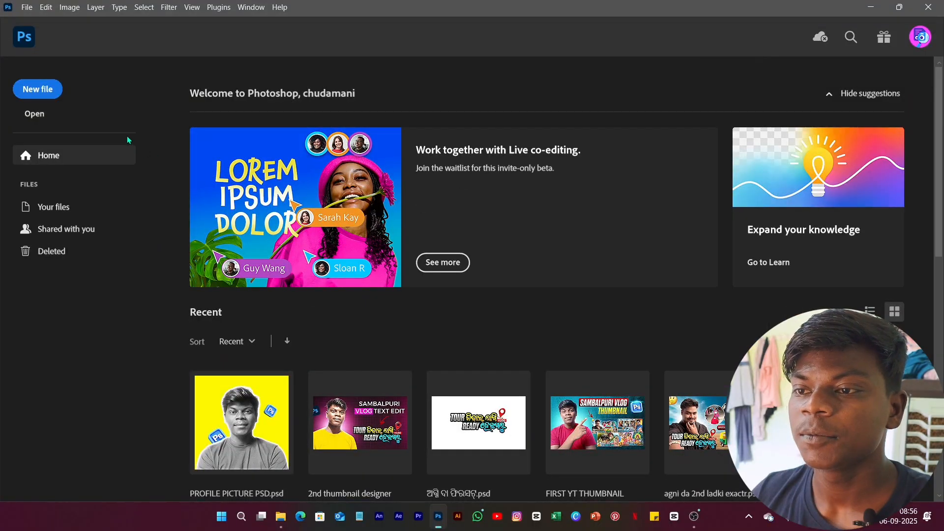
Create a new 1920 x 1080 px document at 118.11 pixels/centimeter in RGB Color with a white background
{"action": "left_click", "coordinate": [47, 93]}
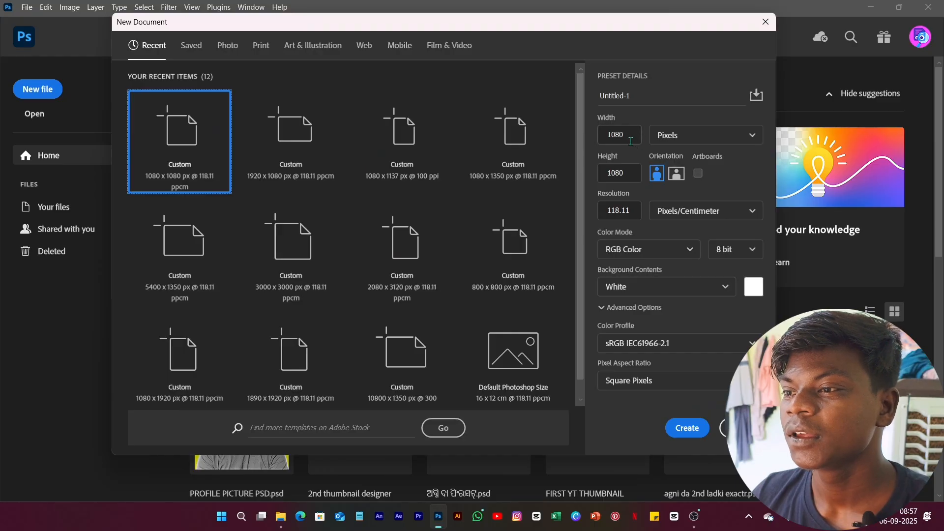
{"action": "left_click", "coordinate": [296, 155]}
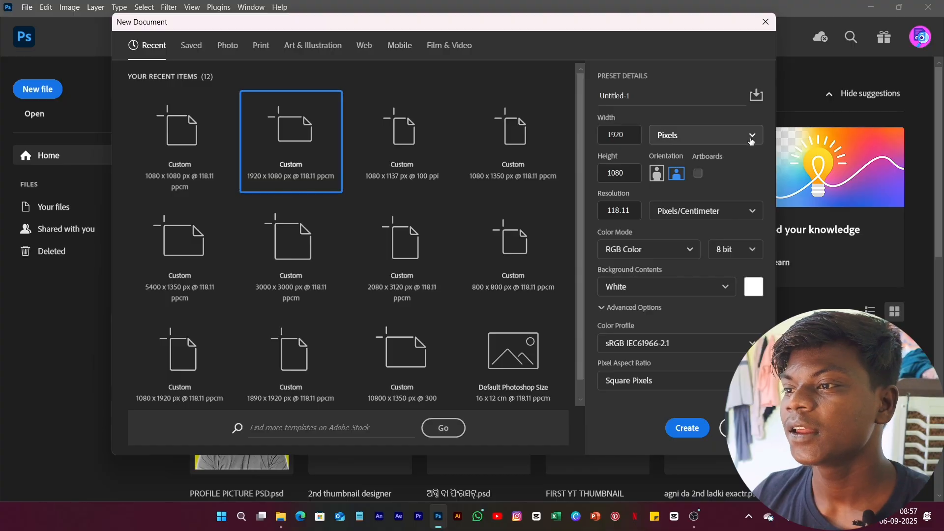
{"action": "left_click", "coordinate": [704, 136]}
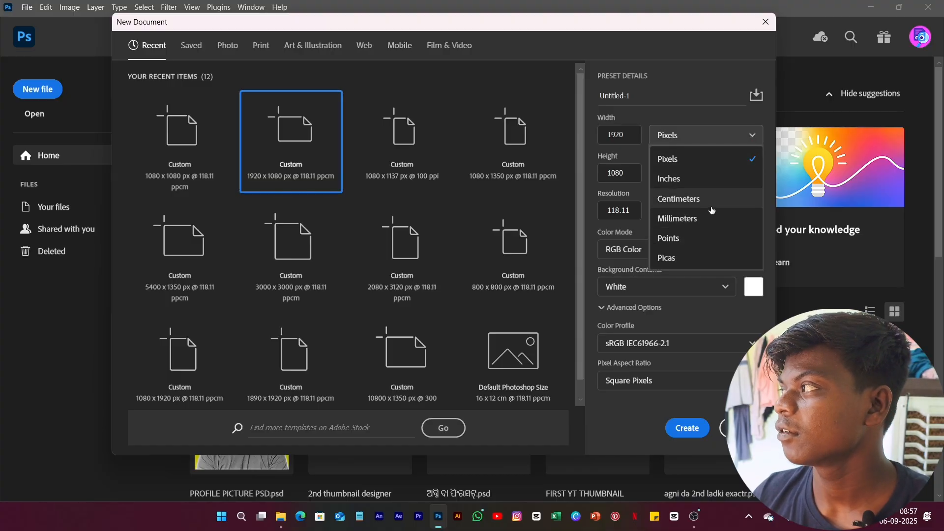
{"action": "left_click", "coordinate": [691, 428]}
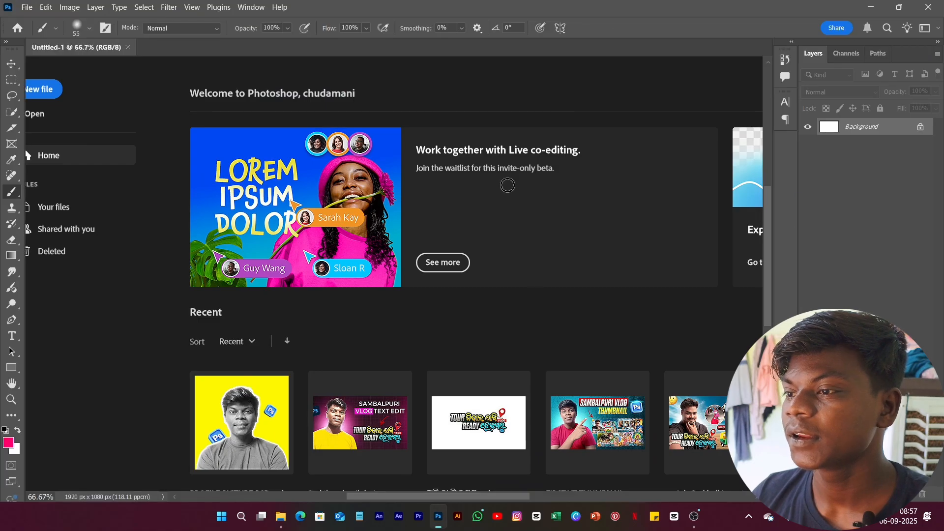
{"action": "scroll", "coordinate": [504, 178], "scroll_direction": "down", "scroll_amount": 5}
{"action": "scroll", "coordinate": [504, 177], "scroll_direction": "up", "scroll_amount": 5}
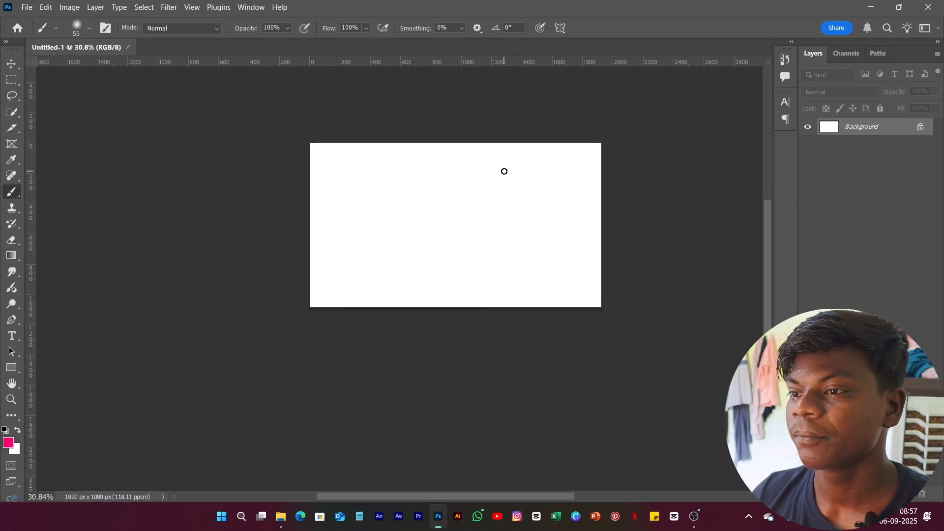
{"action": "scroll", "coordinate": [427, 182], "scroll_direction": "down", "scroll_amount": 3}
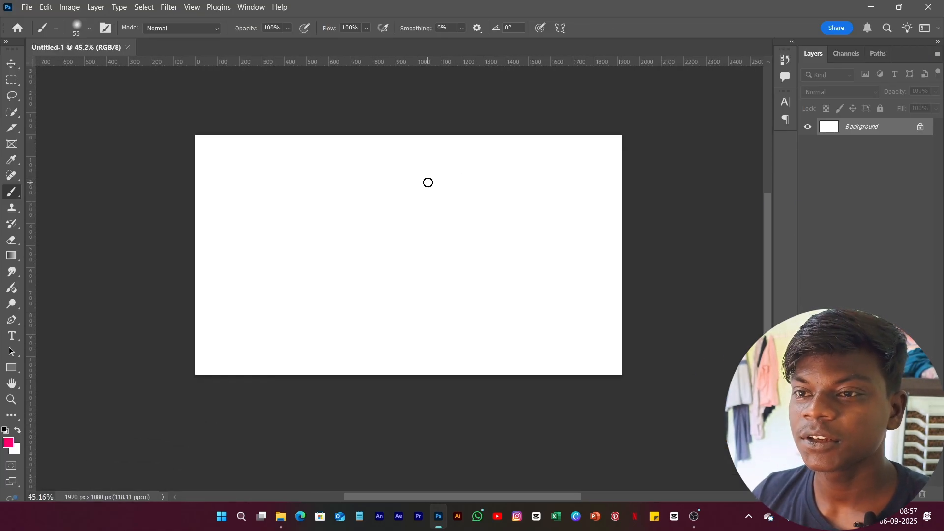
{"action": "scroll", "coordinate": [428, 180], "scroll_direction": "up", "scroll_amount": 3}
{"action": "scroll", "coordinate": [429, 179], "scroll_direction": "down", "scroll_amount": 2}
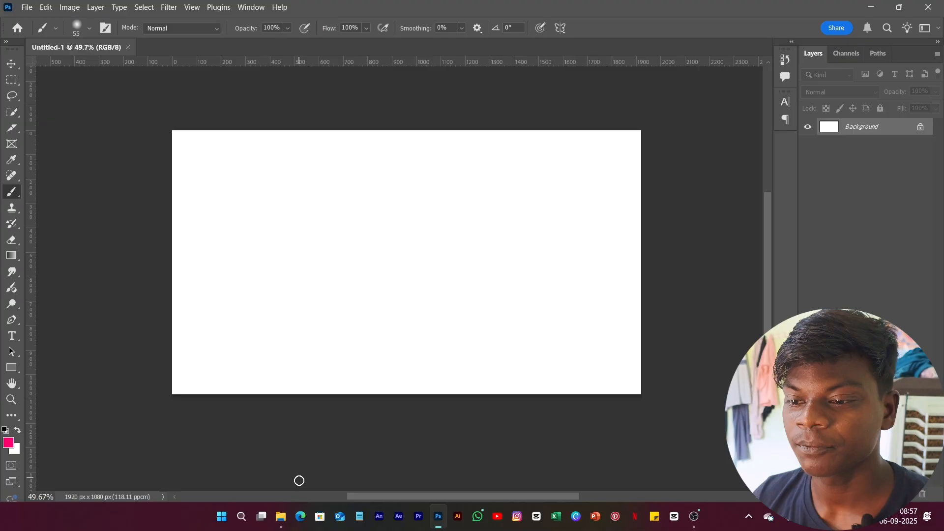
{"action": "left_click", "coordinate": [281, 517]}
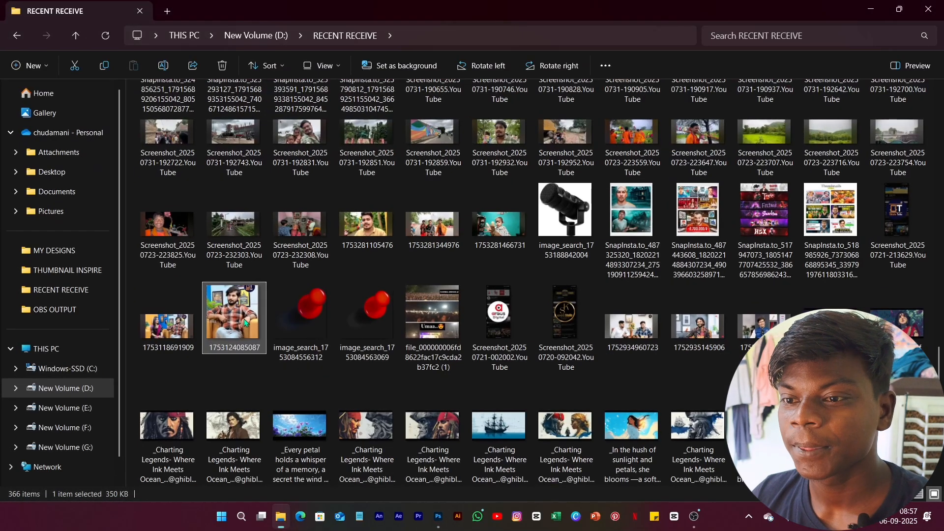
{"action": "left_click_drag", "start_coordinate": [237, 320], "coordinate": [441, 516]}
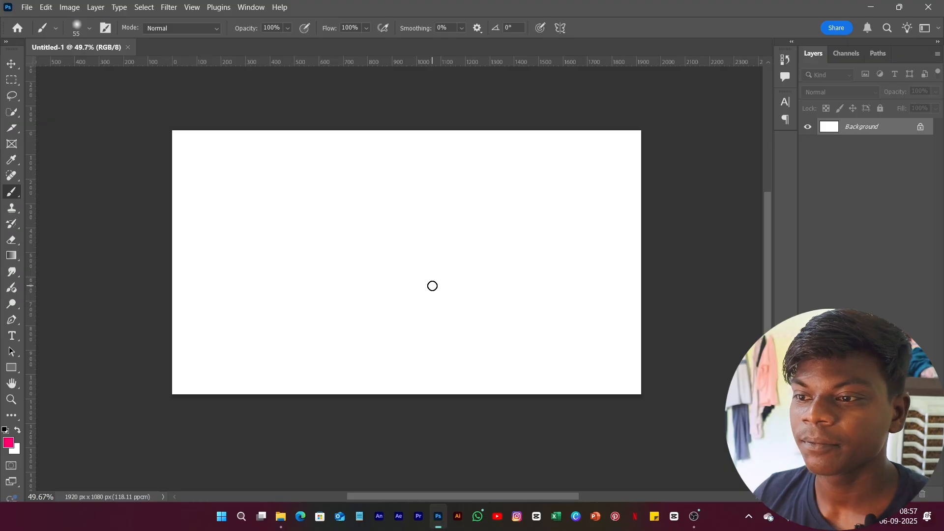
{"action": "scroll", "coordinate": [433, 251], "scroll_direction": "up", "scroll_amount": 3}
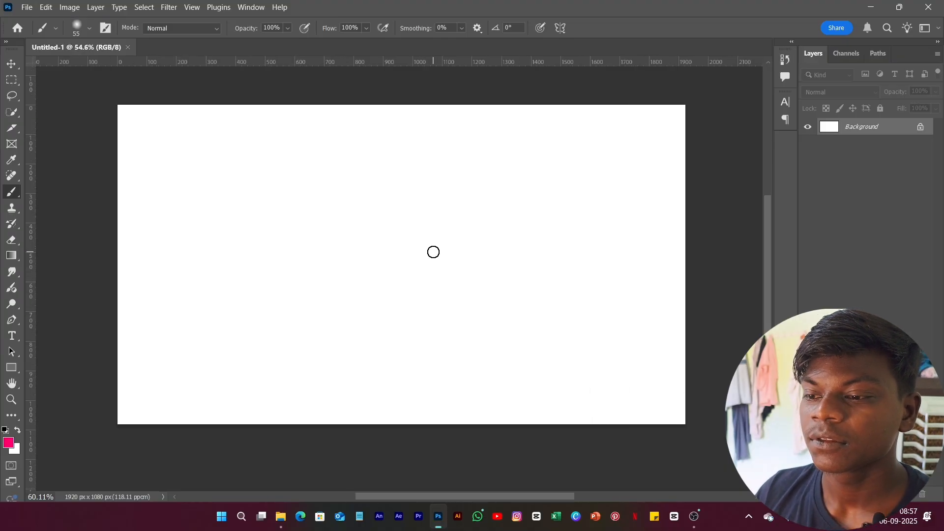
{"action": "scroll", "coordinate": [434, 251], "scroll_direction": "down", "scroll_amount": 3}
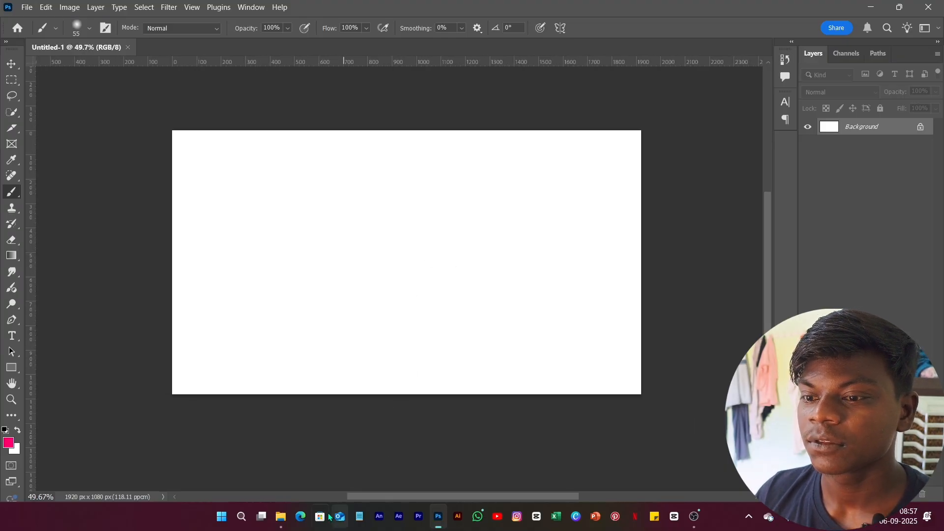
{"action": "left_click", "coordinate": [280, 517]}
{"action": "left_click_drag", "start_coordinate": [239, 322], "coordinate": [282, 515]}
{"action": "left_click", "coordinate": [900, 7]}
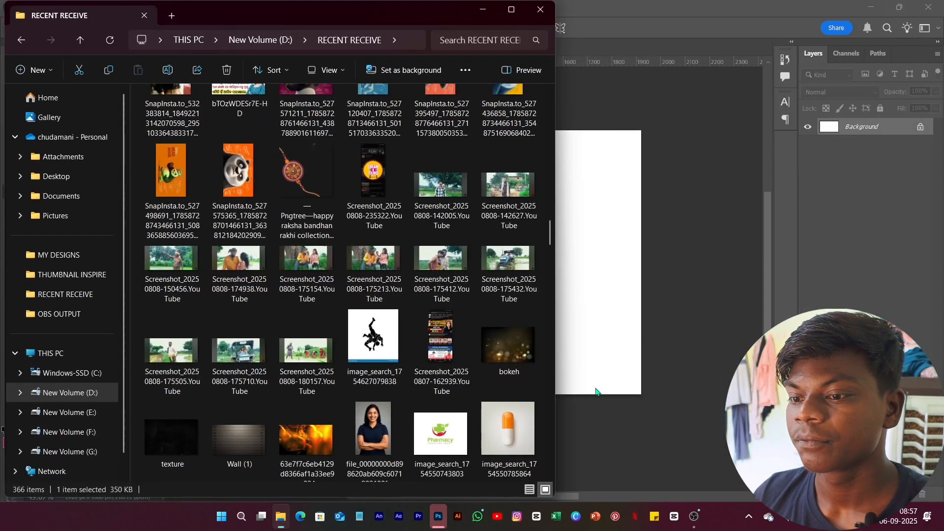
{"action": "scroll", "coordinate": [284, 210], "scroll_direction": "up", "scroll_amount": 5}
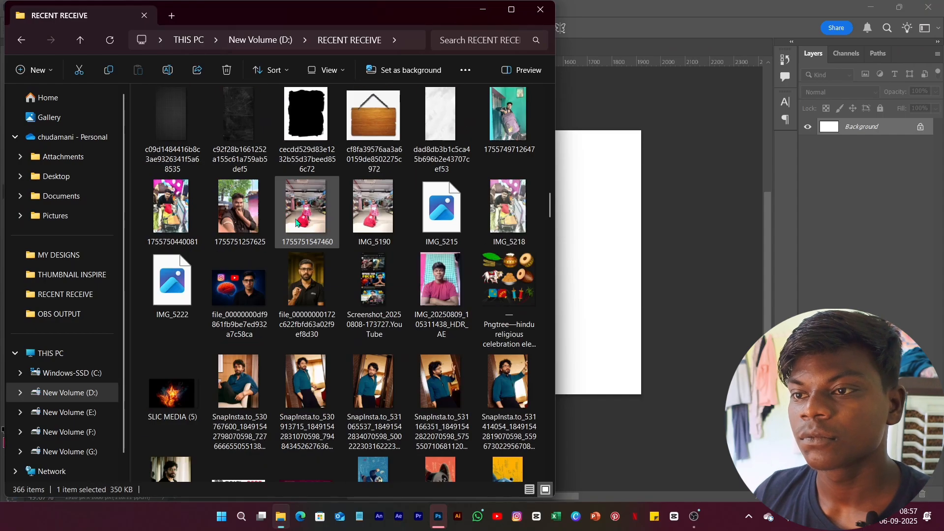
{"action": "scroll", "coordinate": [356, 304], "scroll_direction": "down", "scroll_amount": 15}
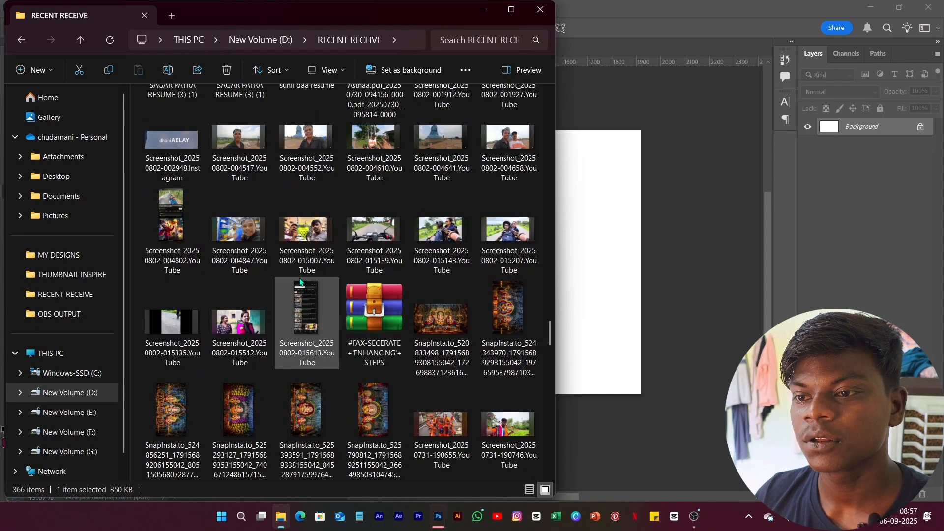
{"action": "scroll", "coordinate": [348, 263], "scroll_direction": "down", "scroll_amount": 5}
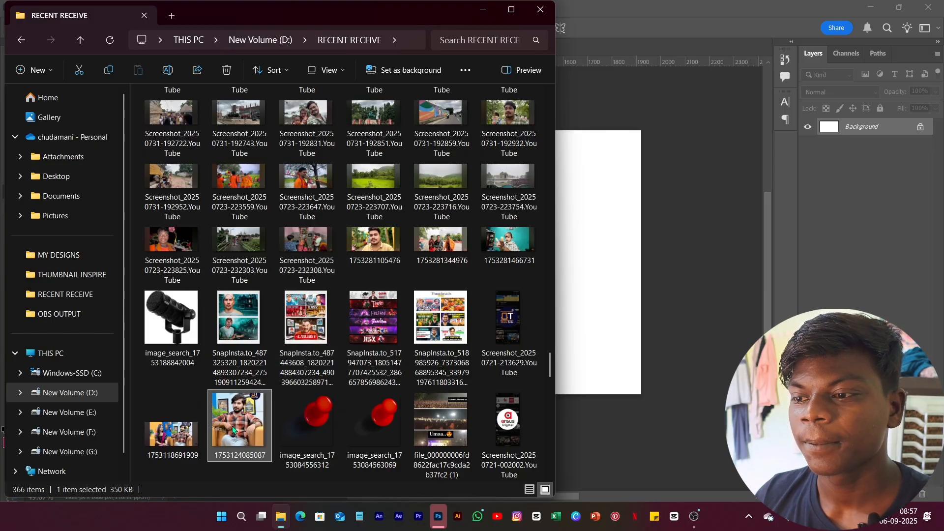
{"action": "left_click_drag", "start_coordinate": [237, 423], "coordinate": [657, 350]}
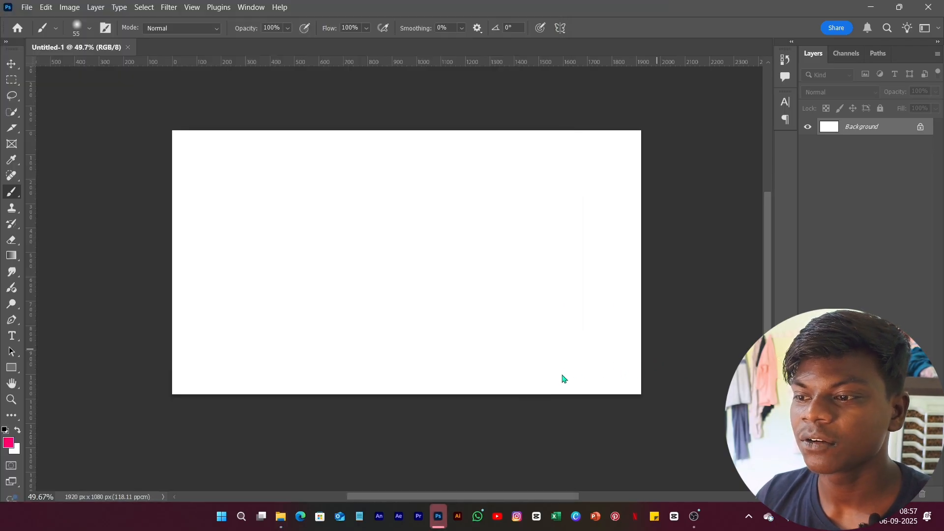
{"action": "left_click_drag", "start_coordinate": [393, 268], "coordinate": [520, 267]}
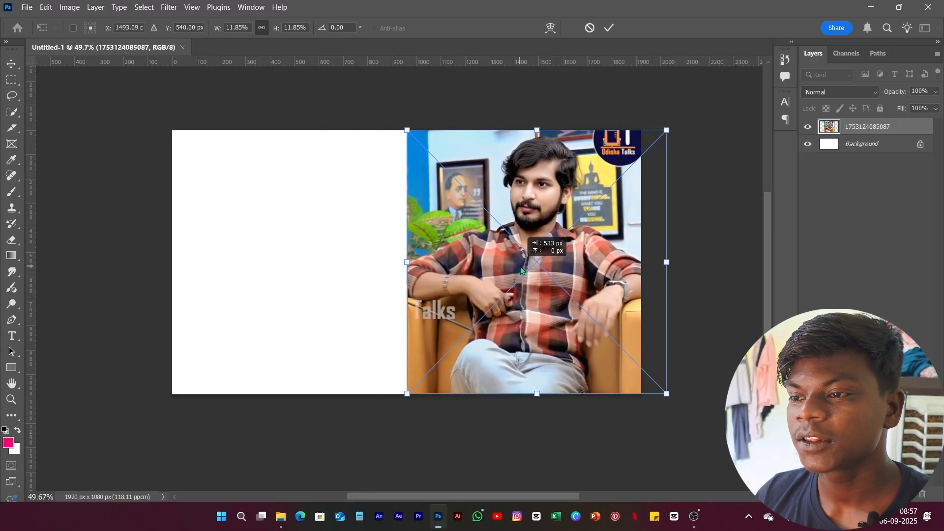
{"action": "left_click", "coordinate": [609, 29]}
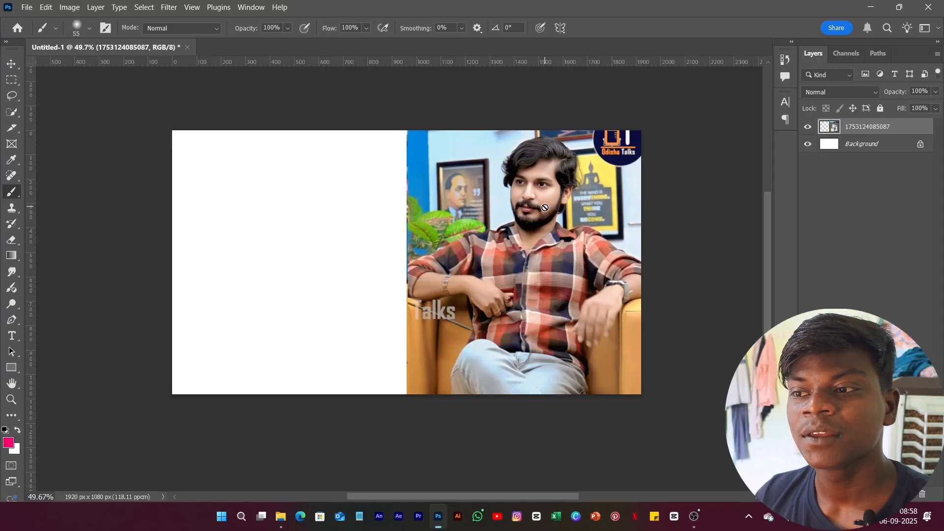
{"action": "scroll", "coordinate": [545, 208], "scroll_direction": "up", "scroll_amount": 3}
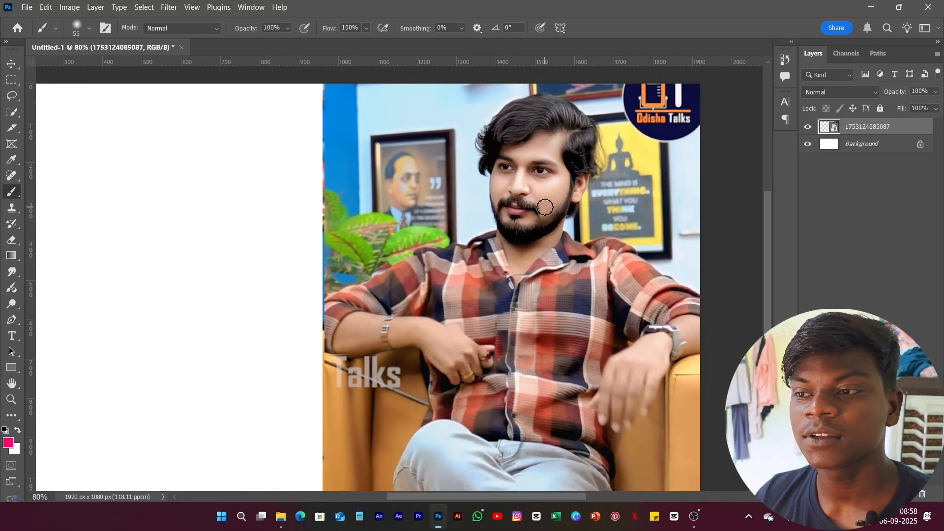
{"action": "scroll", "coordinate": [545, 208], "scroll_direction": "down", "scroll_amount": 2}
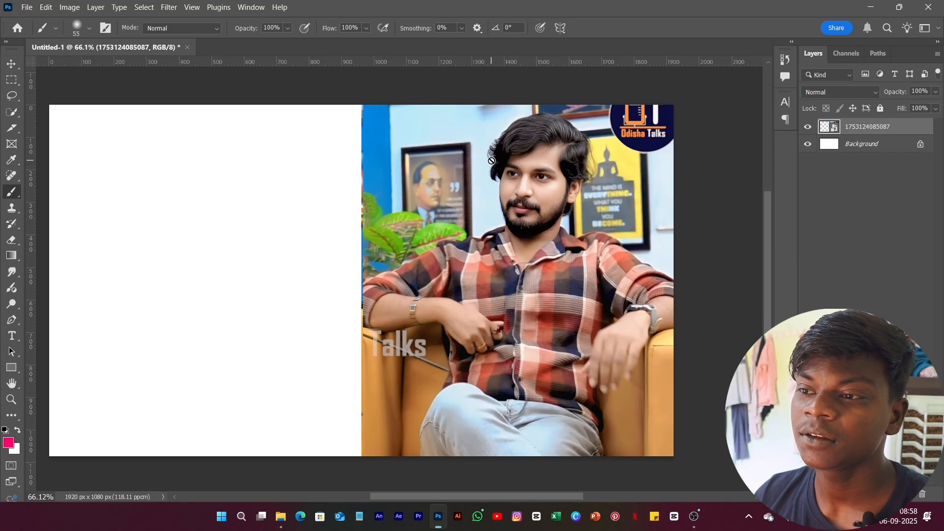
{"action": "scroll", "coordinate": [487, 156], "scroll_direction": "up", "scroll_amount": 2}
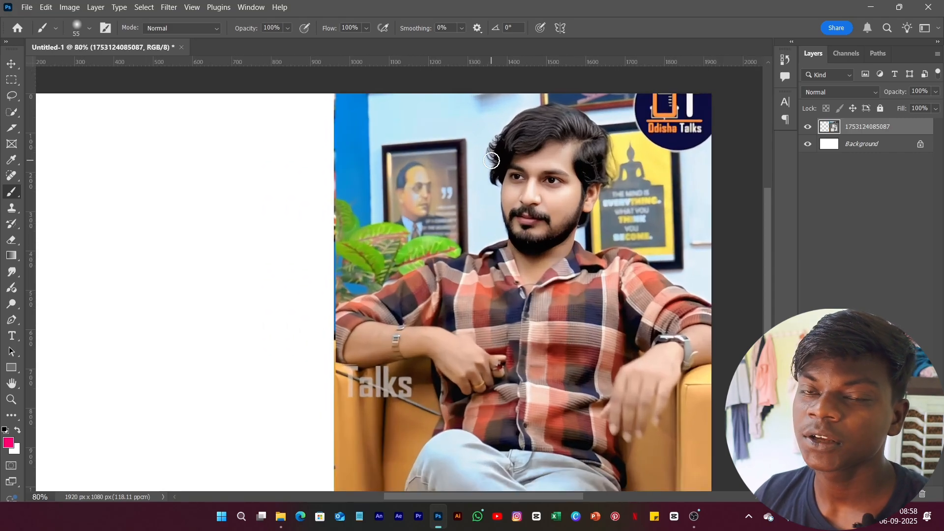
{"action": "scroll", "coordinate": [491, 161], "scroll_direction": "down", "scroll_amount": 4}
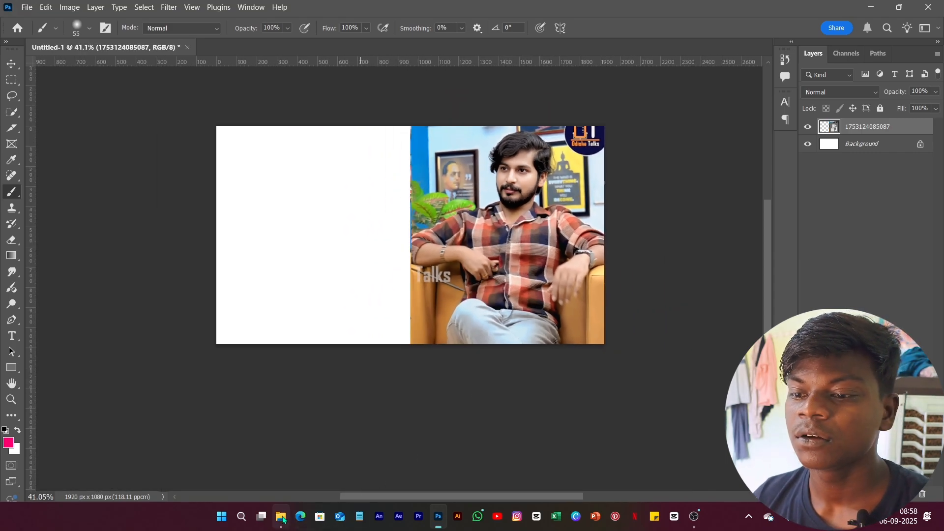
{"action": "left_click", "coordinate": [281, 517]}
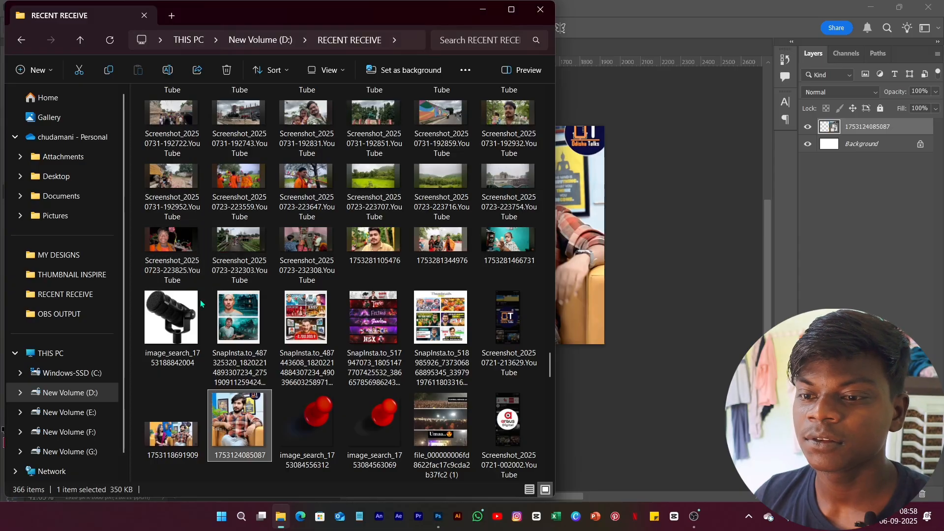
{"action": "left_click_drag", "start_coordinate": [174, 411], "coordinate": [465, 327]}
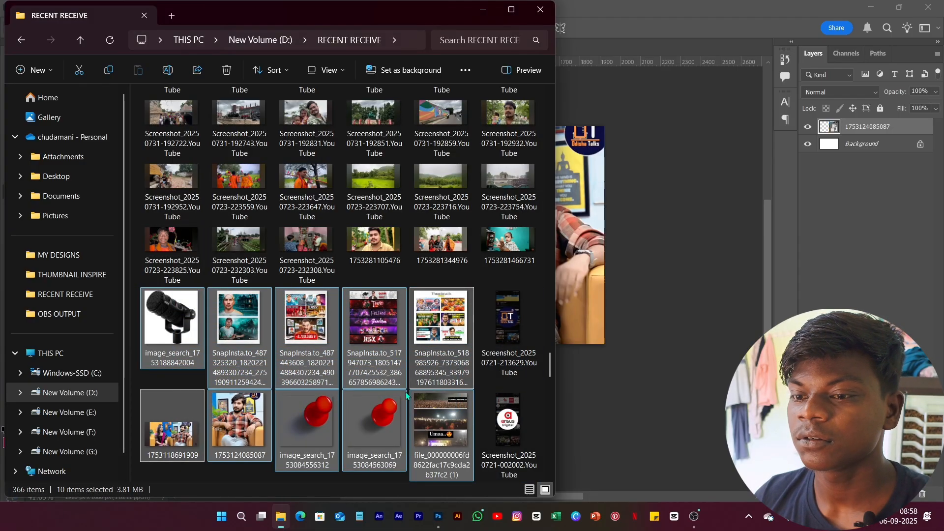
{"action": "left_click", "coordinate": [172, 412]}
{"action": "left_click_drag", "start_coordinate": [172, 412], "coordinate": [656, 337]}
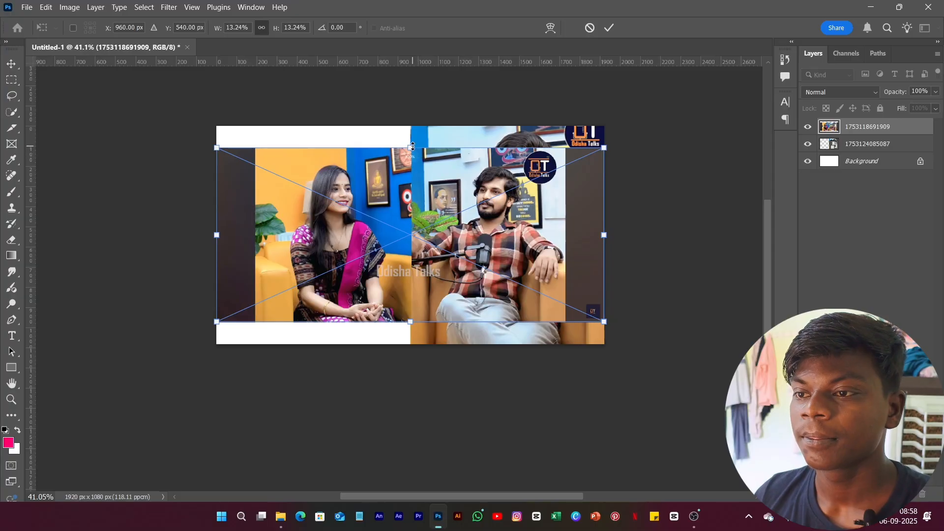
{"action": "left_click_drag", "start_coordinate": [412, 146], "coordinate": [413, 76]}
{"action": "left_click_drag", "start_coordinate": [405, 216], "coordinate": [405, 251]}
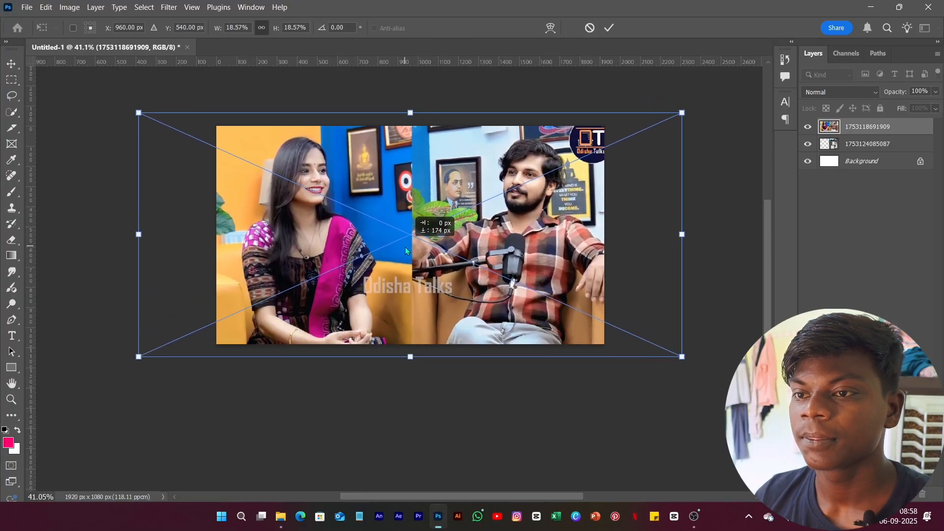
{"action": "left_click_drag", "start_coordinate": [415, 354], "coordinate": [410, 369]}
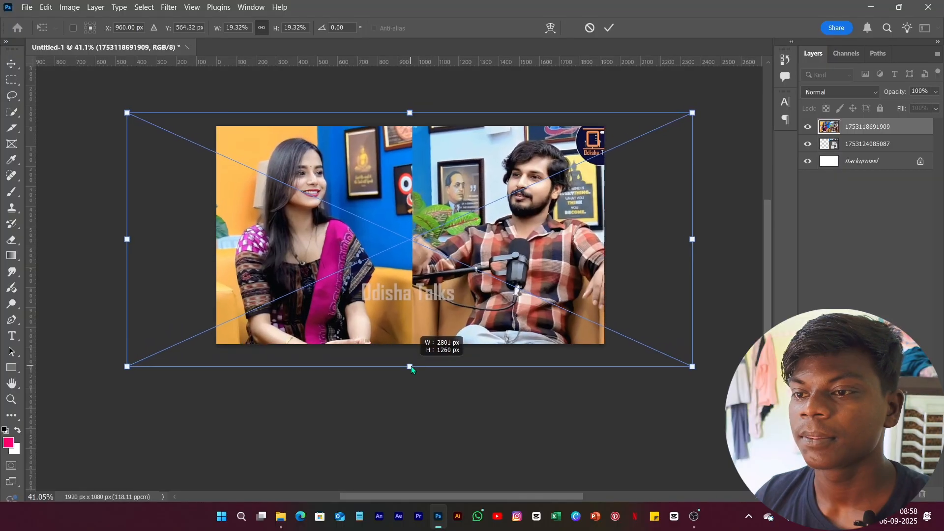
{"action": "left_click", "coordinate": [609, 29]}
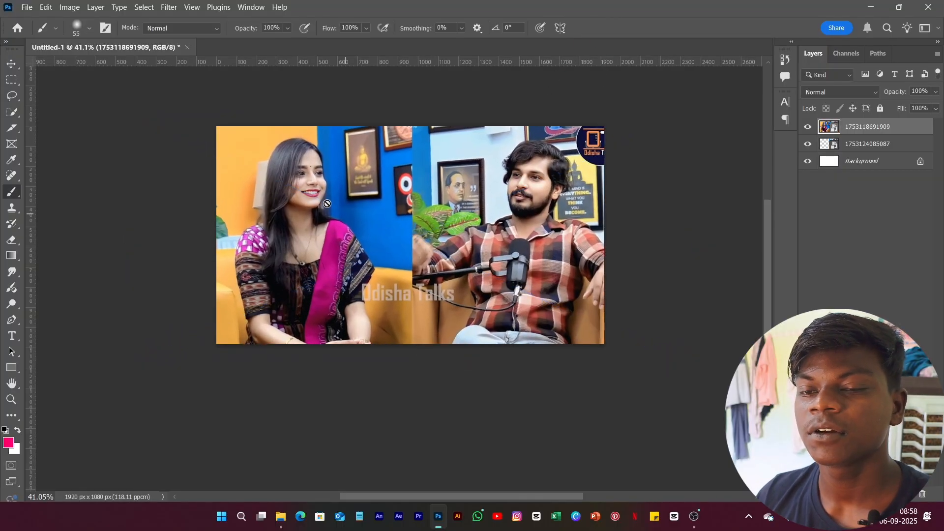
Mask the two-person photo with a rectangular selection so only the left half with the woman shows
{"action": "left_click", "coordinate": [12, 80]}
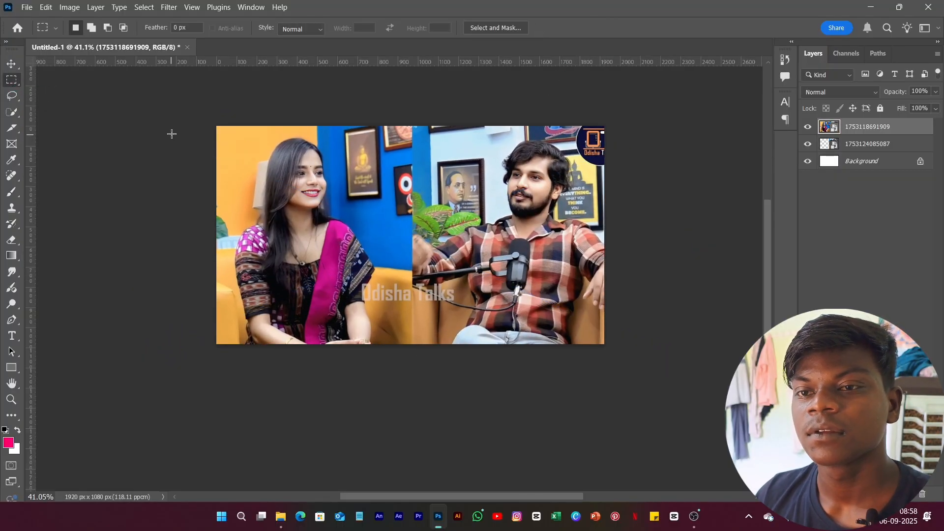
{"action": "left_click_drag", "start_coordinate": [204, 115], "coordinate": [425, 383]}
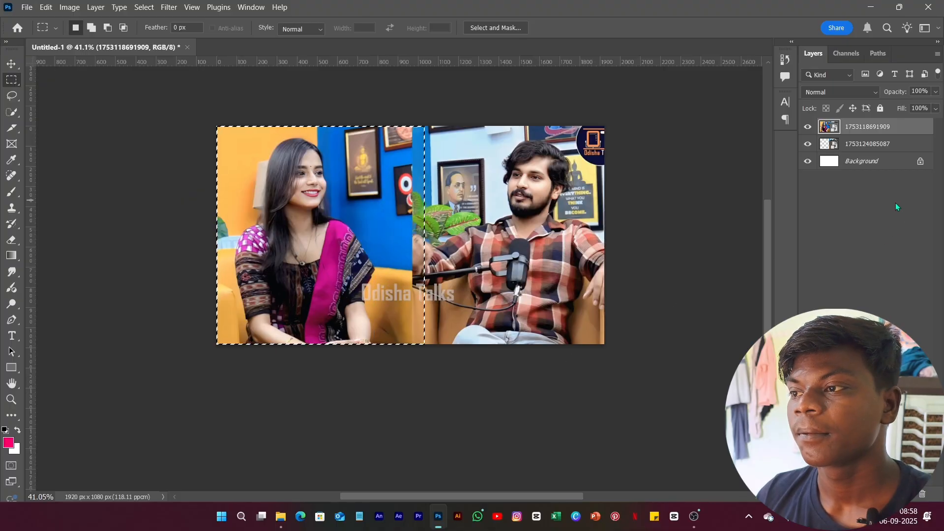
{"action": "left_click", "coordinate": [854, 494]}
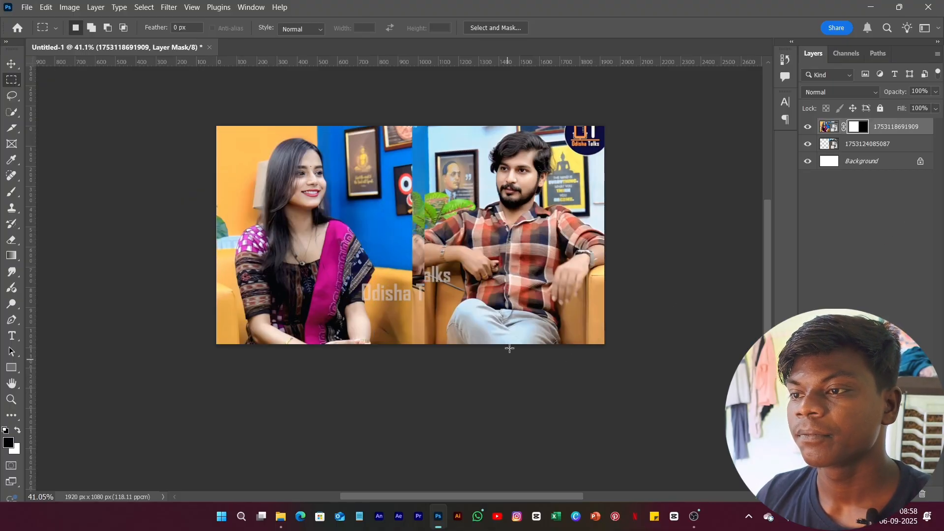
{"action": "scroll", "coordinate": [470, 207], "scroll_direction": "up", "scroll_amount": 1}
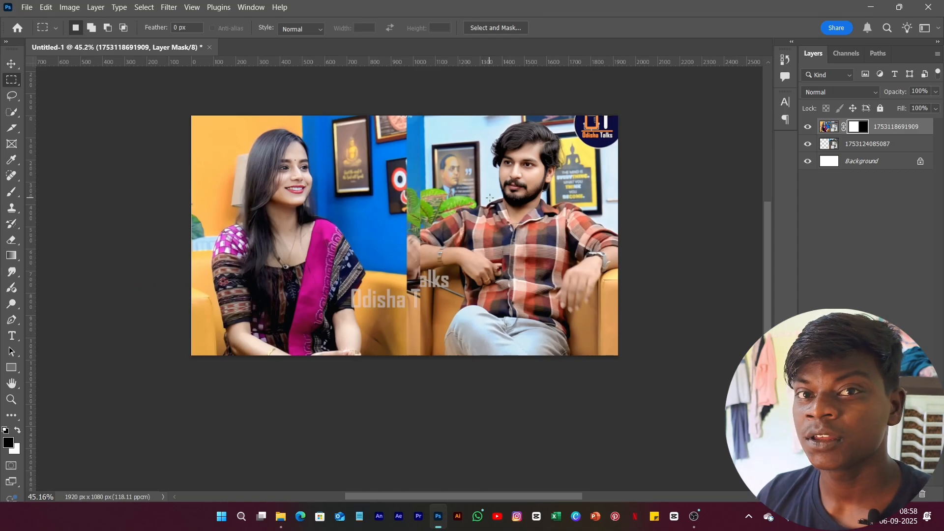
{"action": "right_click", "coordinate": [893, 127]}
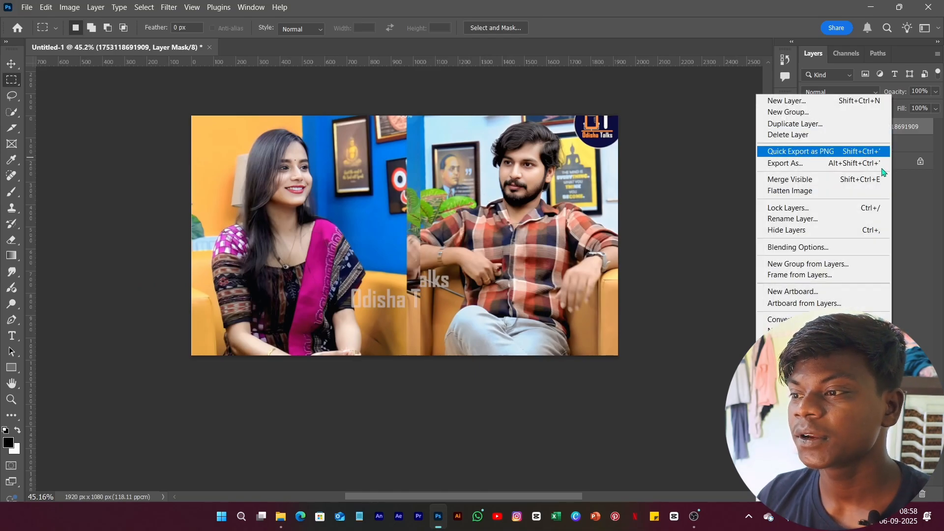
{"action": "left_click", "coordinate": [836, 320]}
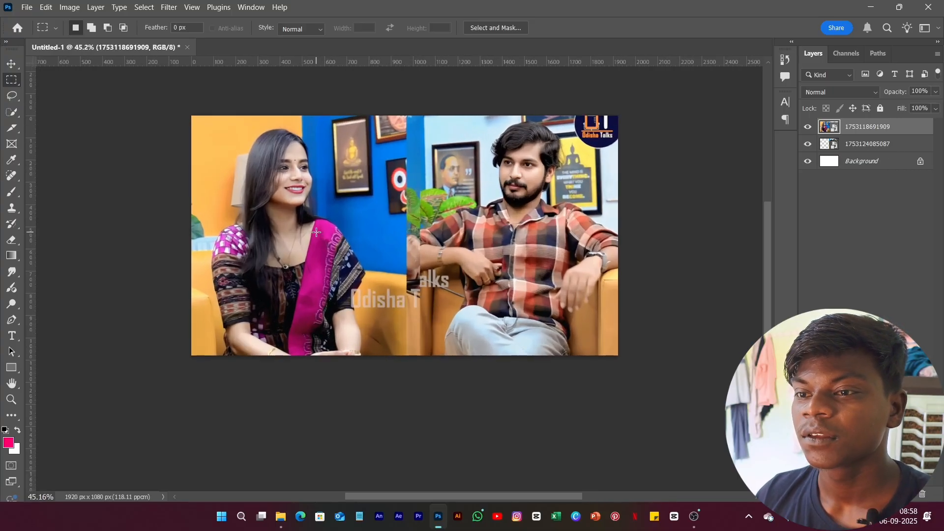
{"action": "scroll", "coordinate": [316, 232], "scroll_direction": "up", "scroll_amount": 4}
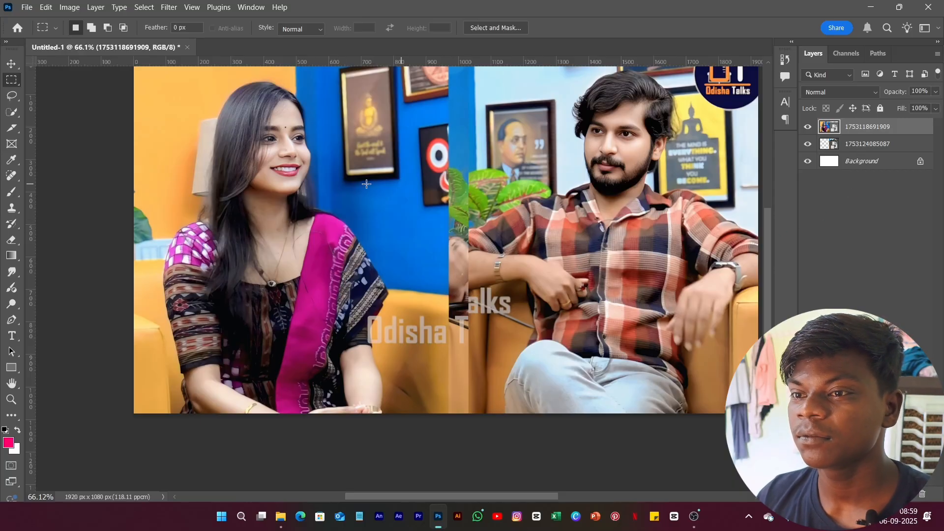
{"action": "left_click", "coordinate": [12, 112]}
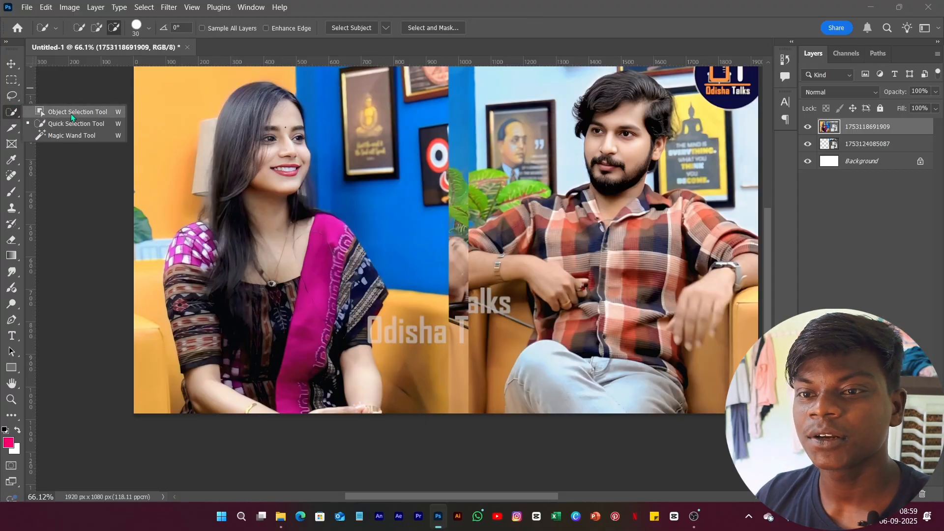
{"action": "left_click", "coordinate": [72, 114]}
{"action": "left_click_drag", "start_coordinate": [143, 72], "coordinate": [427, 439]}
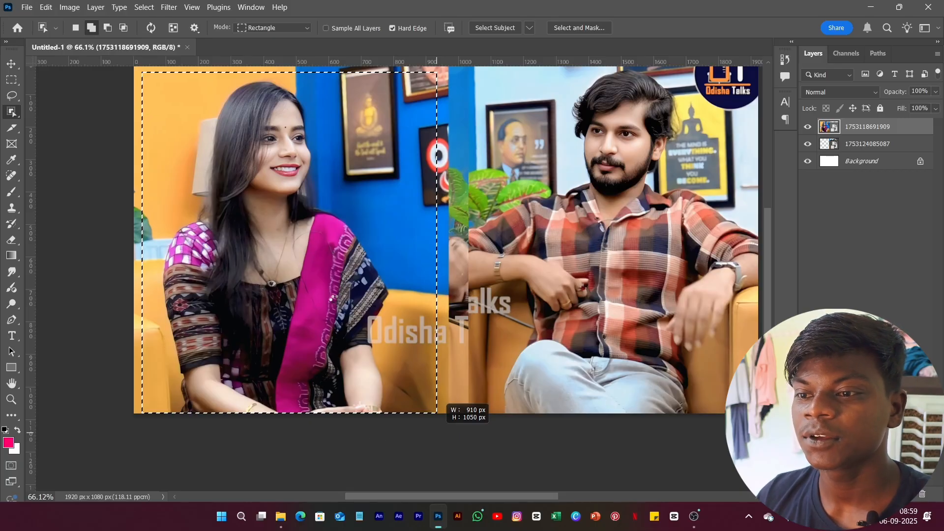
{"action": "left_click_drag", "start_coordinate": [437, 413], "coordinate": [437, 413]}
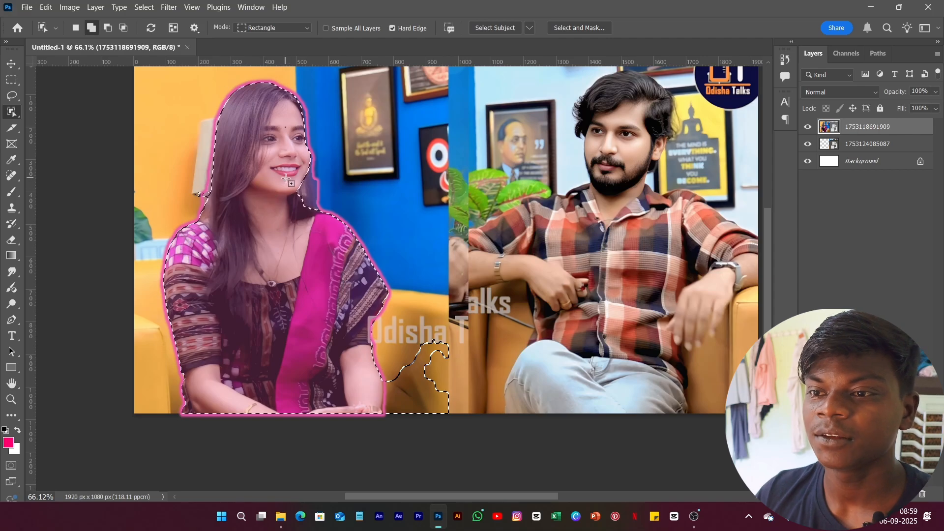
Subtract the stray sofa area beside the woman's forearm from the selection with a freehand lasso outline
{"action": "scroll", "coordinate": [389, 378], "scroll_direction": "up", "scroll_amount": 9}
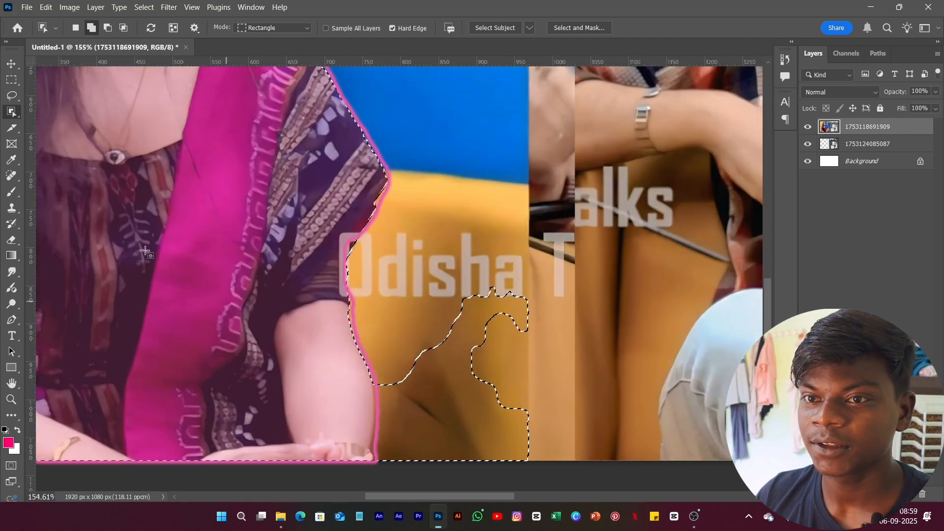
{"action": "left_click", "coordinate": [11, 96]}
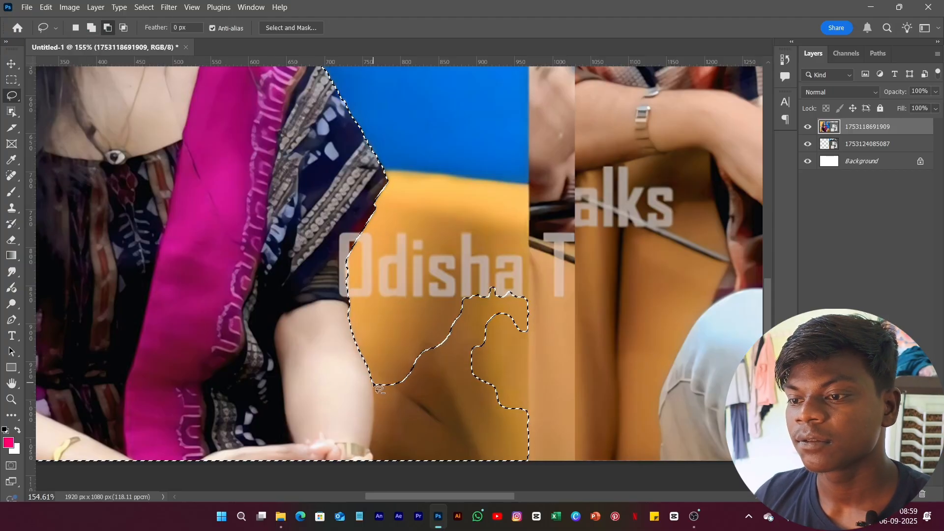
{"action": "left_click_drag", "start_coordinate": [374, 385], "coordinate": [375, 401]}
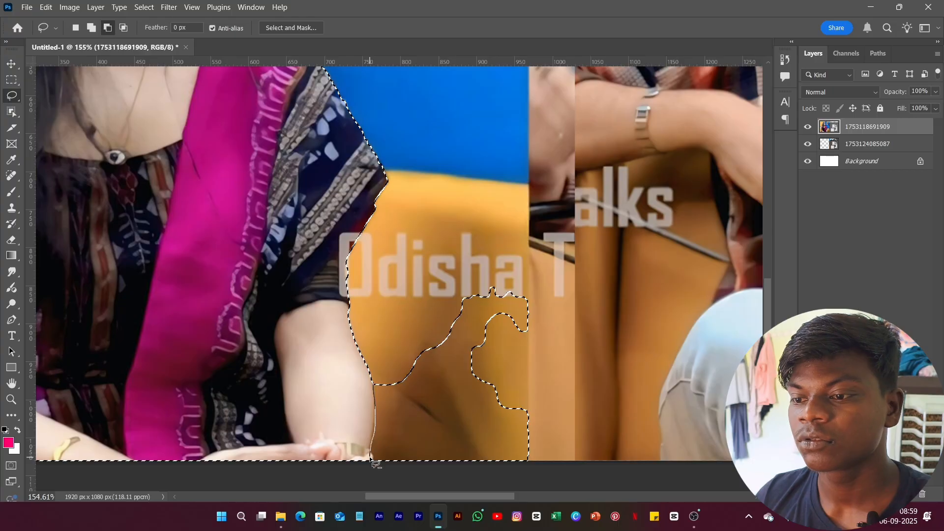
{"action": "mouse_move", "coordinate": [579, 459]}
{"action": "left_mouse_down"}
{"action": "mouse_move", "coordinate": [606, 336]}
{"action": "mouse_move", "coordinate": [549, 212]}
{"action": "mouse_move", "coordinate": [405, 317]}
{"action": "left_mouse_up"}
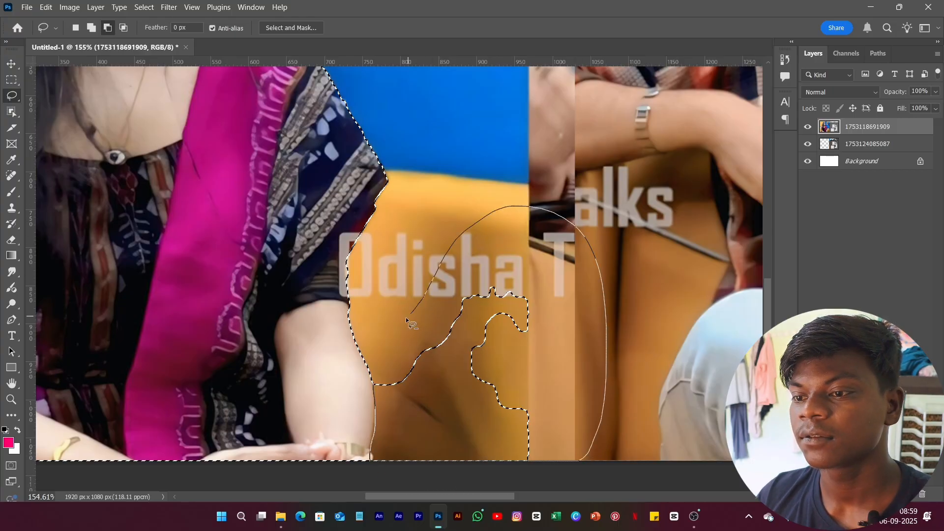
{"action": "left_click_drag", "start_coordinate": [374, 381], "coordinate": [375, 384]}
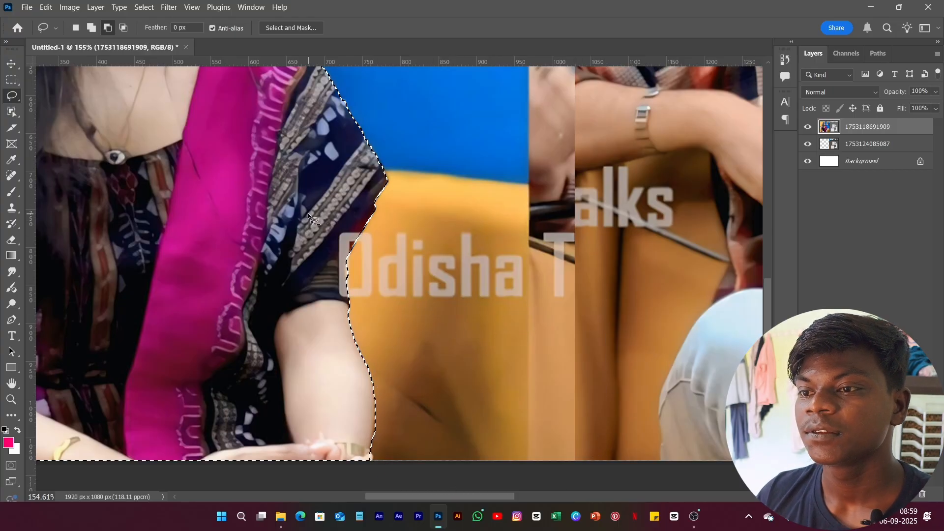
Subtract the lampshade remnant beside the woman's hair from the selection with the Lasso
{"action": "scroll", "coordinate": [308, 214], "scroll_direction": "down", "scroll_amount": 6}
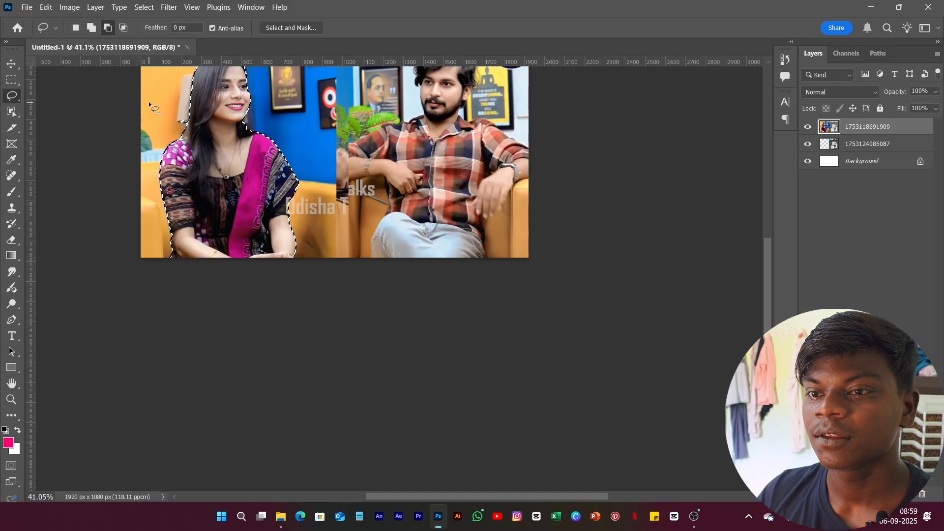
{"action": "scroll", "coordinate": [187, 120], "scroll_direction": "up", "scroll_amount": 8}
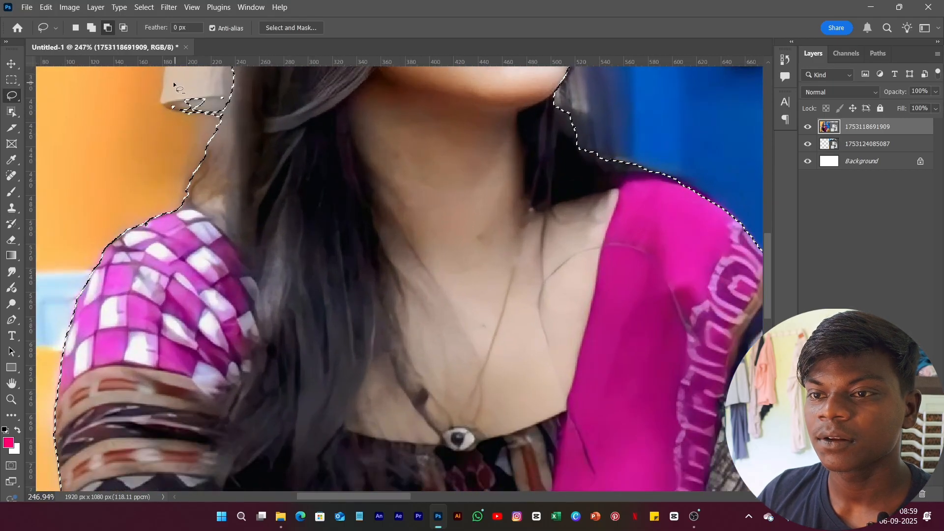
{"action": "mouse_move", "coordinate": [204, 133]}
{"action": "left_mouse_down"}
{"action": "mouse_move", "coordinate": [232, 91]}
{"action": "mouse_move", "coordinate": [208, 80]}
{"action": "mouse_move", "coordinate": [170, 91]}
{"action": "left_mouse_up"}
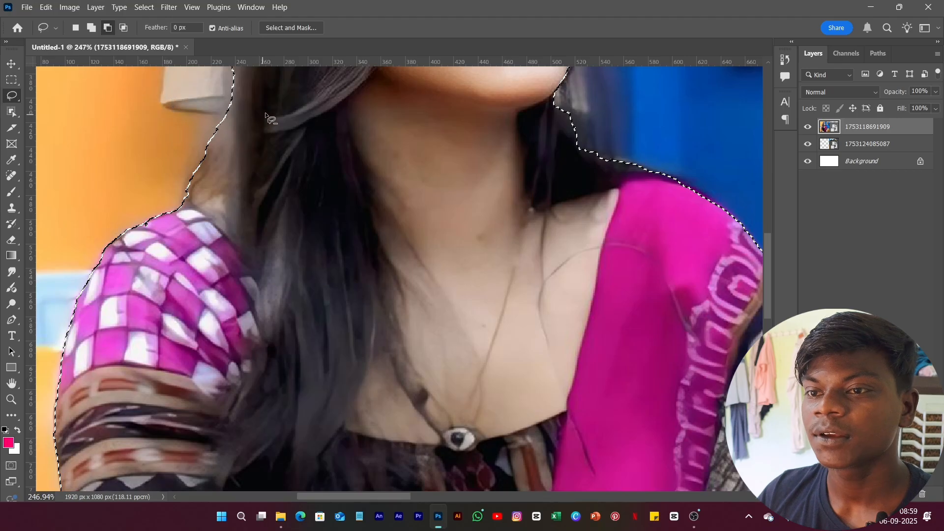
{"action": "scroll", "coordinate": [265, 112], "scroll_direction": "down", "scroll_amount": 5}
{"action": "left_click_drag", "start_coordinate": [383, 126], "coordinate": [388, 255]}
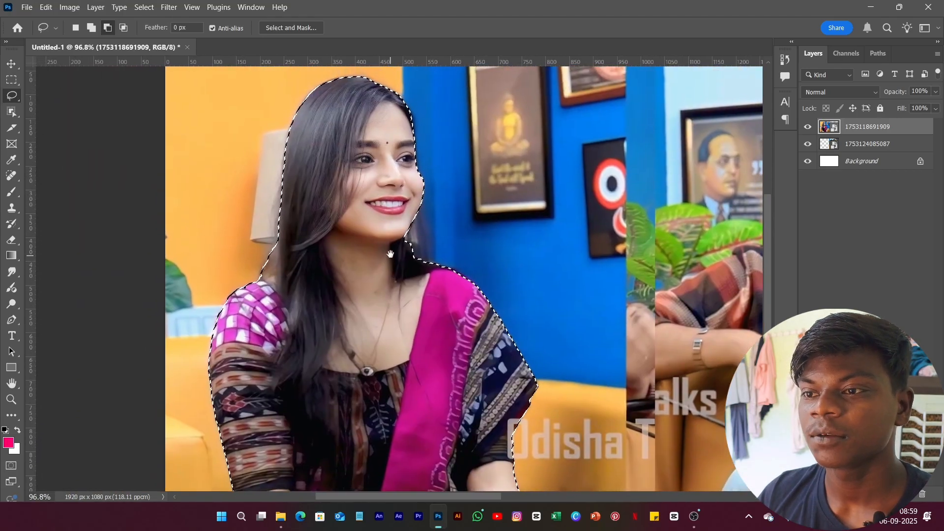
{"action": "scroll", "coordinate": [359, 213], "scroll_direction": "down", "scroll_amount": 4}
{"action": "scroll", "coordinate": [358, 212], "scroll_direction": "up", "scroll_amount": 2}
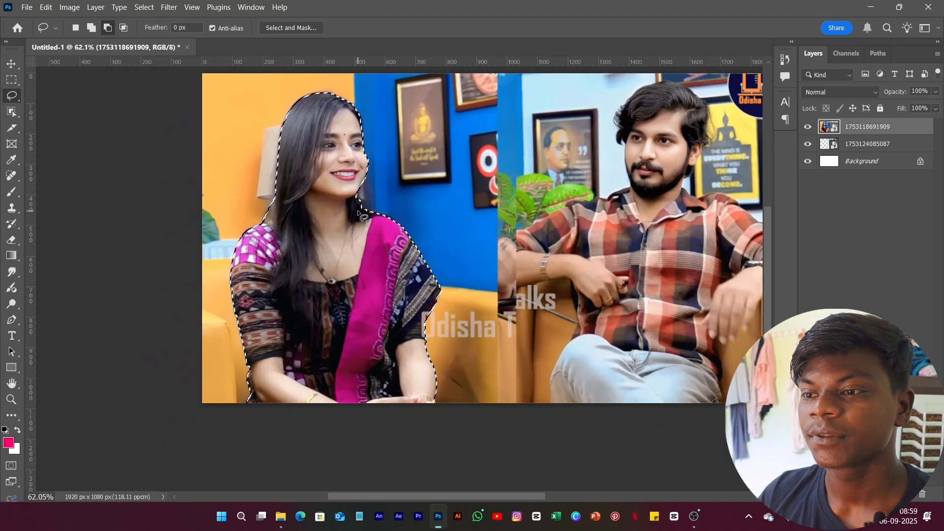
{"action": "left_click_drag", "start_coordinate": [469, 207], "coordinate": [358, 230]}
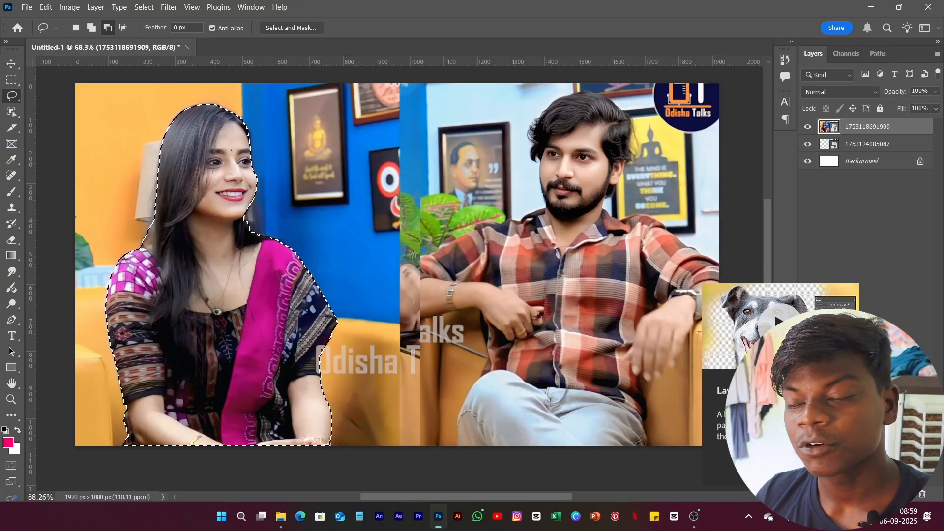
{"action": "left_click", "coordinate": [857, 493]}
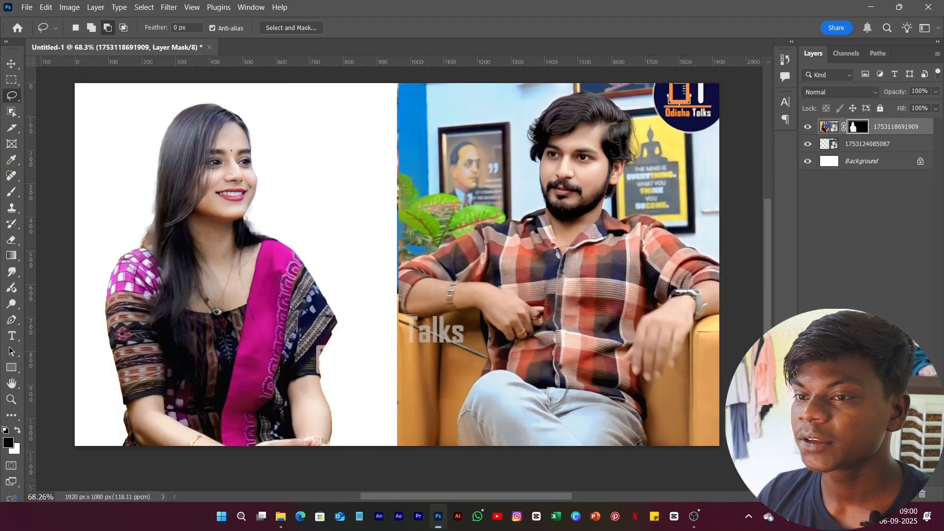
Refine the mask's hair edges above both of the woman's shoulders in Select and Mask with a 23 px Refine Edge brush, and apply it
{"action": "scroll", "coordinate": [194, 261], "scroll_direction": "down", "scroll_amount": 5}
{"action": "scroll", "coordinate": [193, 261], "scroll_direction": "up", "scroll_amount": 8}
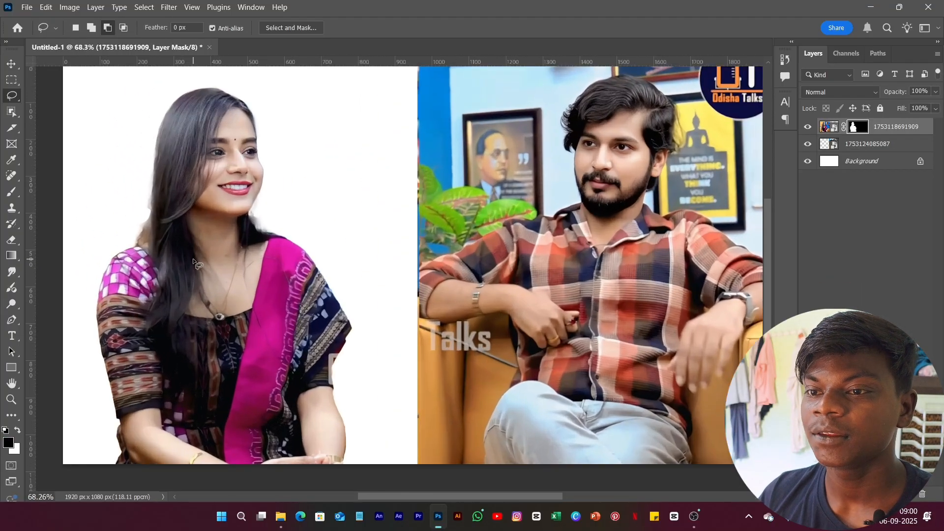
{"action": "scroll", "coordinate": [132, 229], "scroll_direction": "up", "scroll_amount": 4}
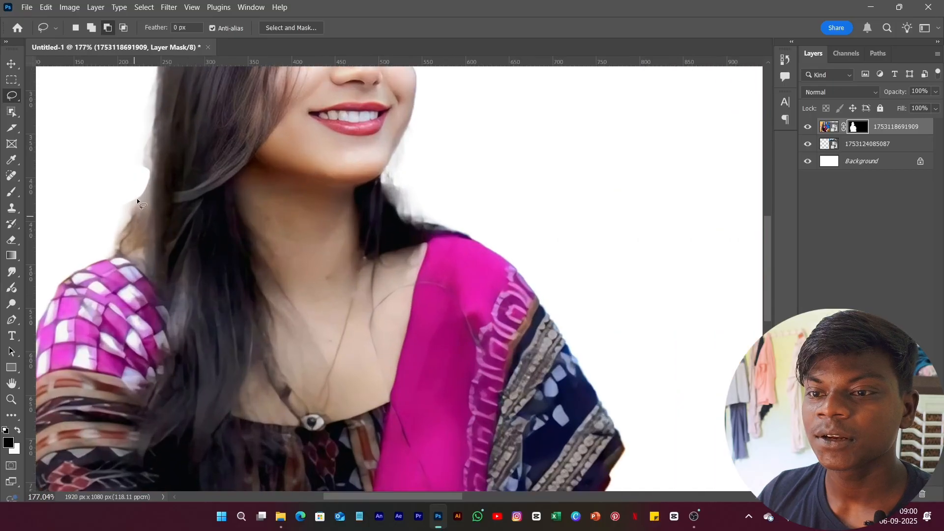
{"action": "left_click", "coordinate": [282, 29]}
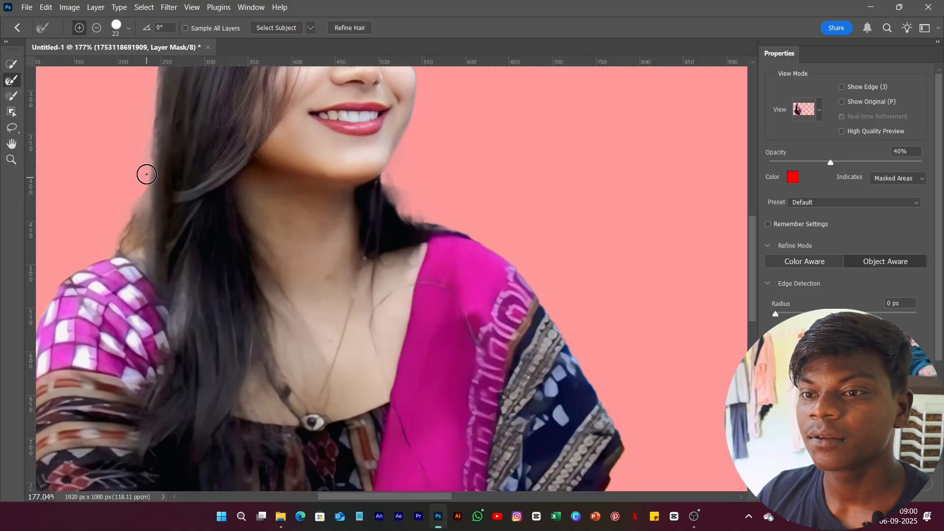
{"action": "mouse_move", "coordinate": [147, 153]}
{"action": "left_mouse_down"}
{"action": "mouse_move", "coordinate": [148, 186]}
{"action": "mouse_move", "coordinate": [109, 247]}
{"action": "mouse_move", "coordinate": [148, 197]}
{"action": "mouse_move", "coordinate": [116, 249]}
{"action": "left_mouse_up"}
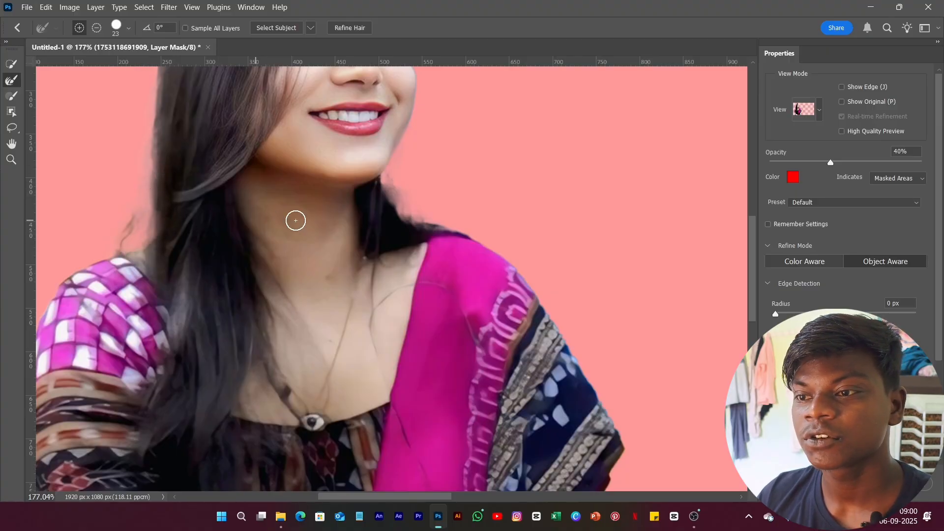
{"action": "left_click_drag", "start_coordinate": [389, 188], "coordinate": [428, 223]}
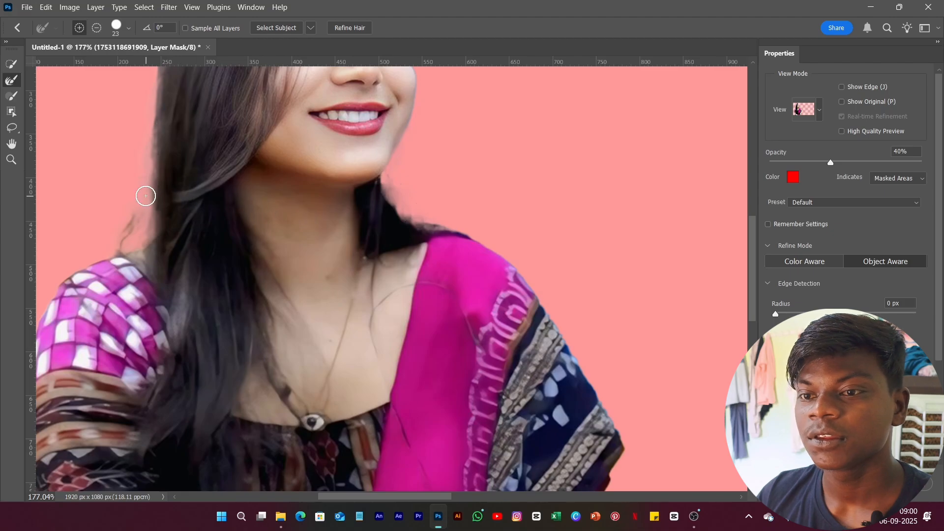
{"action": "left_click_drag", "start_coordinate": [150, 183], "coordinate": [112, 244]}
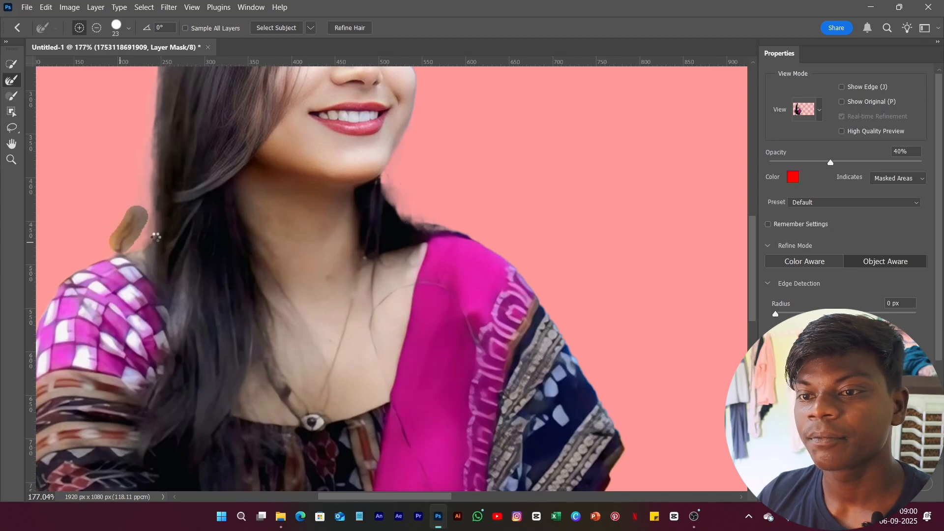
{"action": "scroll", "coordinate": [442, 238], "scroll_direction": "down", "scroll_amount": 5}
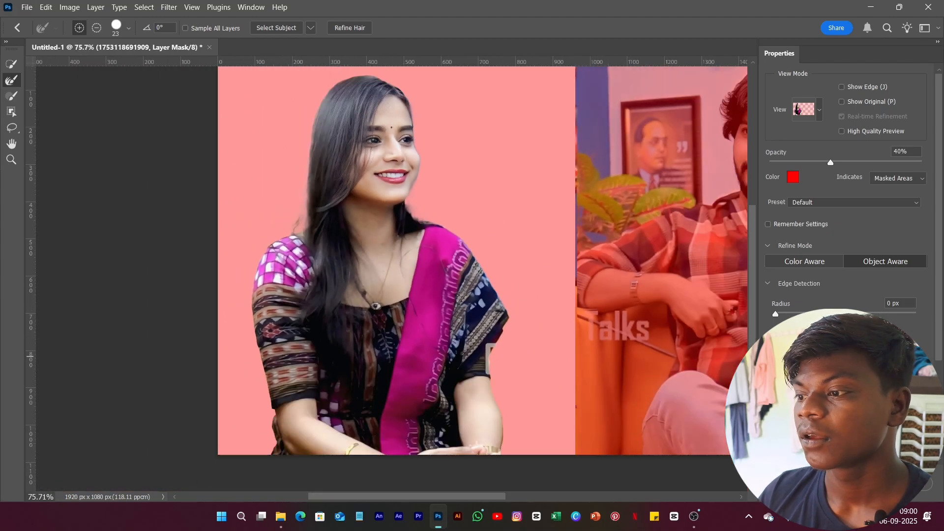
{"action": "left_click", "coordinate": [912, 484]}
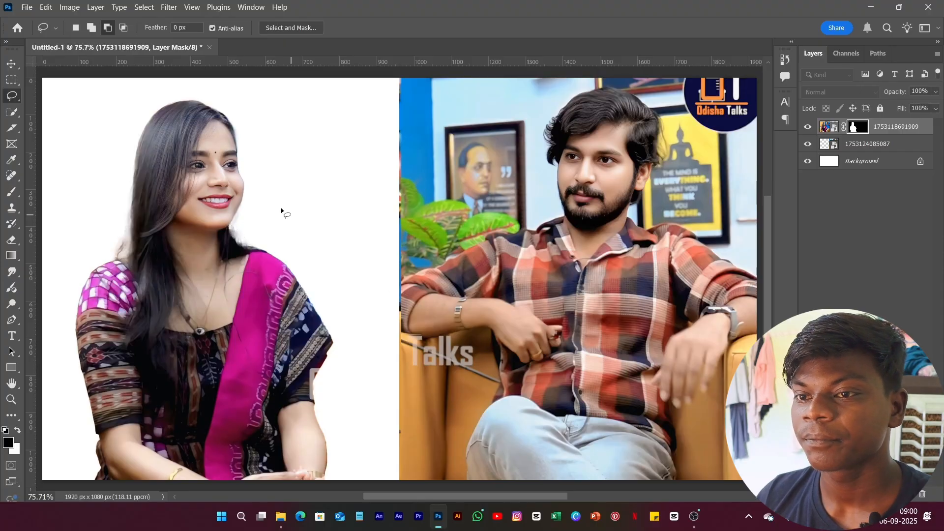
{"action": "scroll", "coordinate": [201, 217], "scroll_direction": "down", "scroll_amount": 3}
{"action": "scroll", "coordinate": [160, 224], "scroll_direction": "up", "scroll_amount": 5}
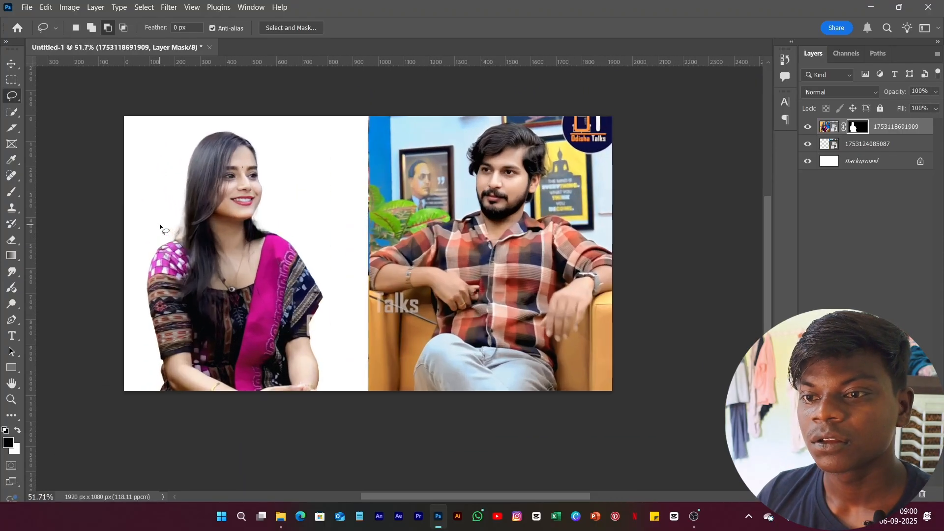
{"action": "scroll", "coordinate": [159, 223], "scroll_direction": "up", "scroll_amount": 2}
{"action": "scroll", "coordinate": [205, 241], "scroll_direction": "up", "scroll_amount": 3}
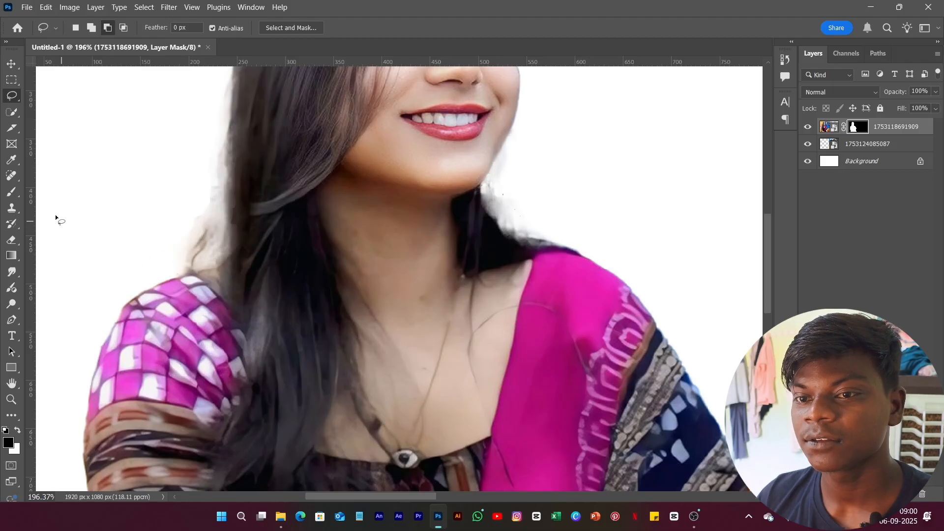
{"action": "left_click", "coordinate": [12, 240]}
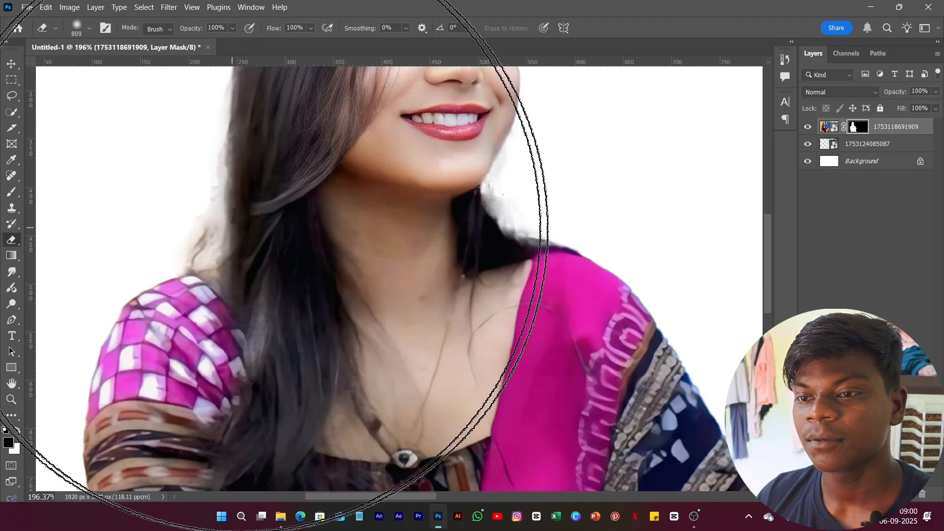
{"action": "mouse_move", "coordinate": [397, 216]}
{"action": "left_mouse_down"}
{"action": "mouse_move", "coordinate": [293, 233]}
{"action": "mouse_move", "coordinate": [58, 222]}
{"action": "left_mouse_up"}
{"action": "left_click_drag", "start_coordinate": [66, 58], "coordinate": [72, 391]}
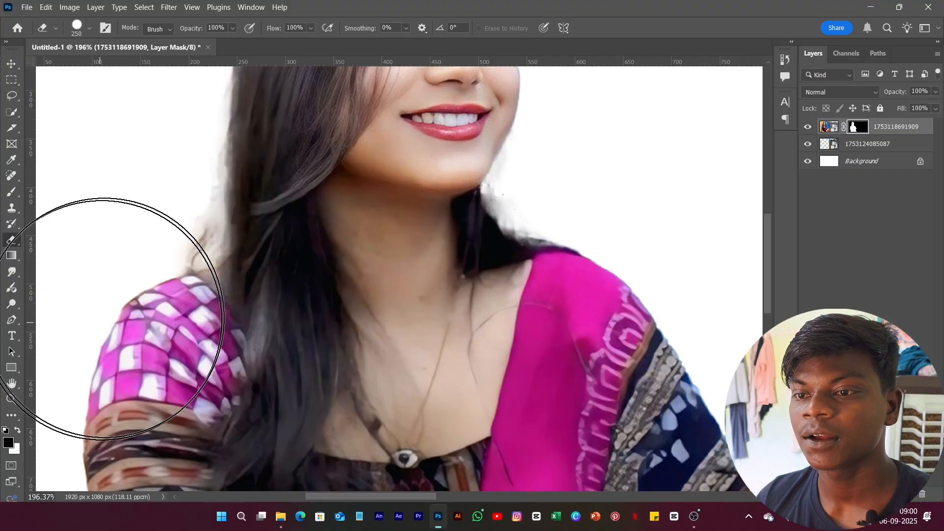
{"action": "mouse_move", "coordinate": [250, 228]}
{"action": "left_mouse_down"}
{"action": "mouse_move", "coordinate": [147, 236]}
{"action": "mouse_move", "coordinate": [187, 232]}
{"action": "mouse_move", "coordinate": [179, 221]}
{"action": "mouse_move", "coordinate": [187, 234]}
{"action": "left_mouse_up"}
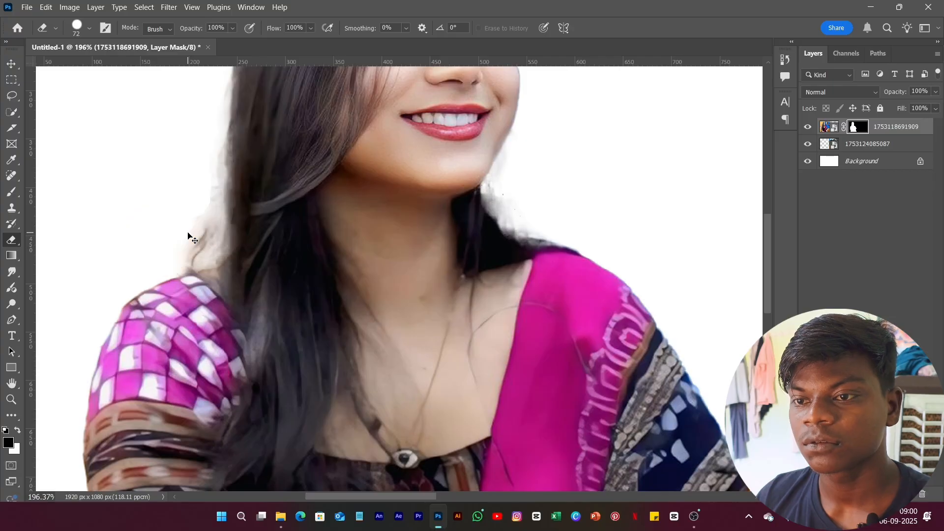
{"action": "left_click", "coordinate": [824, 128]}
{"action": "left_click", "coordinate": [864, 131]}
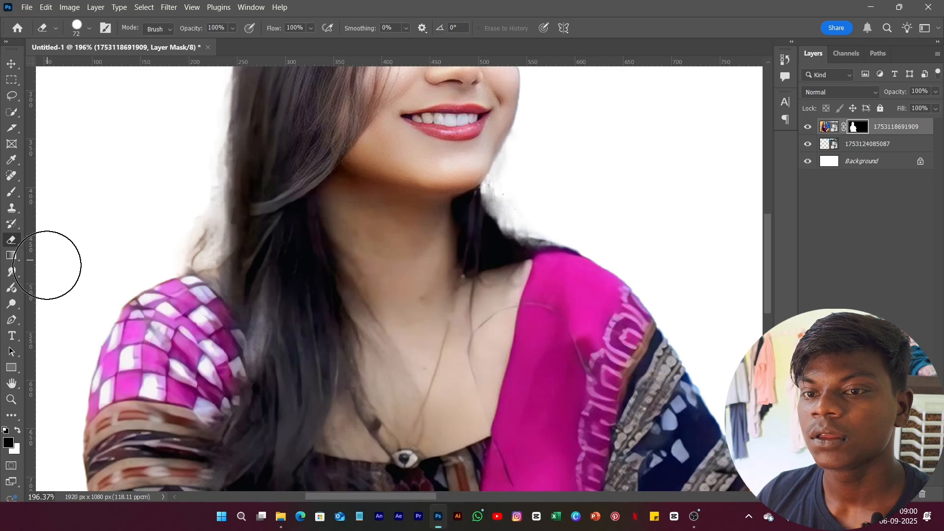
Paint black on the woman's layer mask with a soft 55 px brush to hide the fringe between her hair and the checked sleeve
{"action": "left_click", "coordinate": [12, 192]}
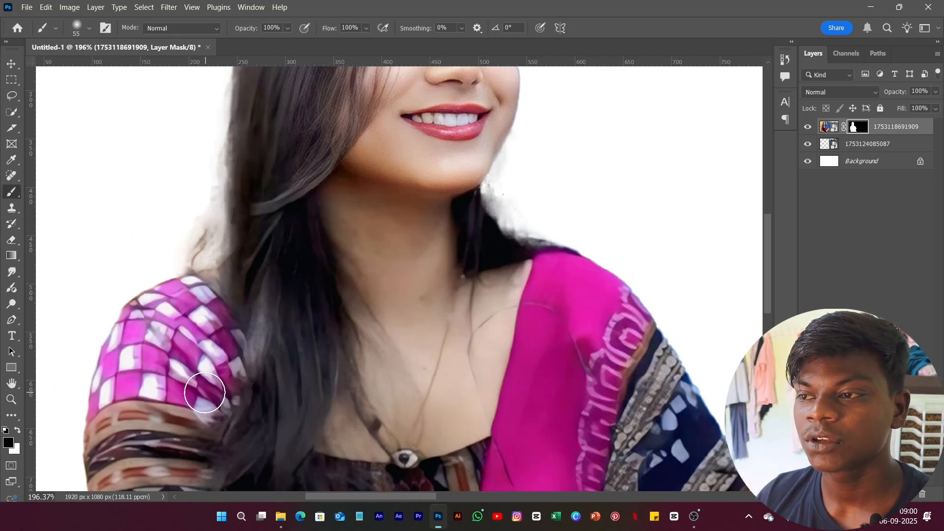
{"action": "mouse_move", "coordinate": [192, 225]}
{"action": "left_mouse_down"}
{"action": "mouse_move", "coordinate": [185, 234]}
{"action": "mouse_move", "coordinate": [194, 240]}
{"action": "mouse_move", "coordinate": [206, 202]}
{"action": "mouse_move", "coordinate": [194, 228]}
{"action": "mouse_move", "coordinate": [202, 139]}
{"action": "mouse_move", "coordinate": [179, 250]}
{"action": "left_mouse_up"}
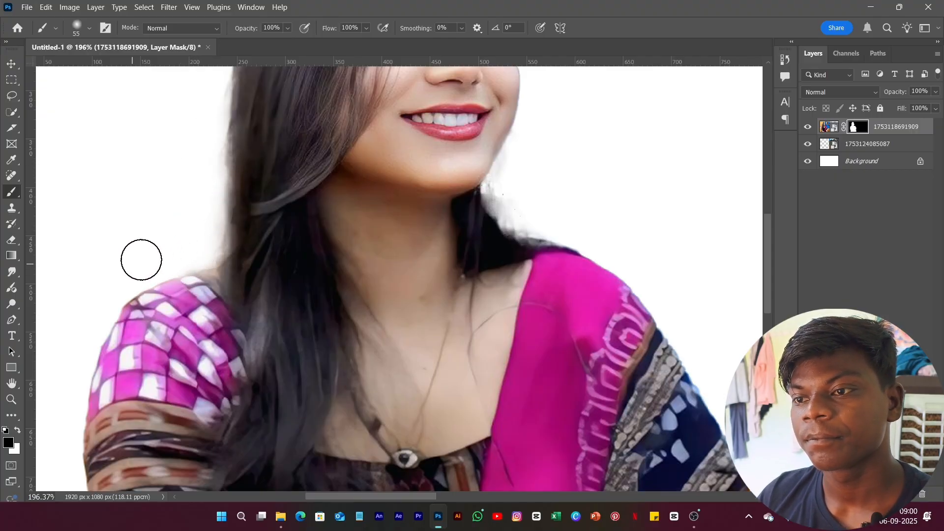
{"action": "scroll", "coordinate": [404, 228], "scroll_direction": "down", "scroll_amount": 3}
{"action": "scroll", "coordinate": [406, 237], "scroll_direction": "down", "scroll_amount": 2}
{"action": "scroll", "coordinate": [407, 243], "scroll_direction": "up", "scroll_amount": 4}
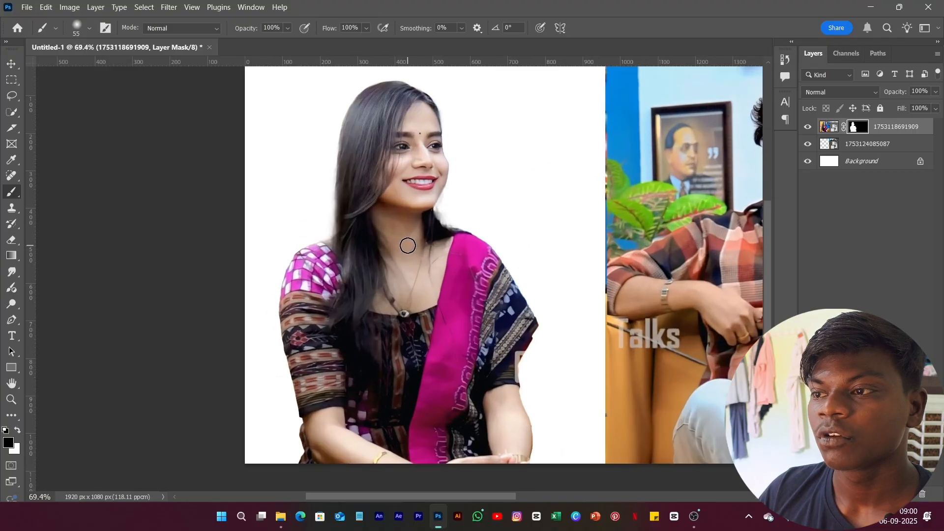
{"action": "scroll", "coordinate": [580, 289], "scroll_direction": "down", "scroll_amount": 3}
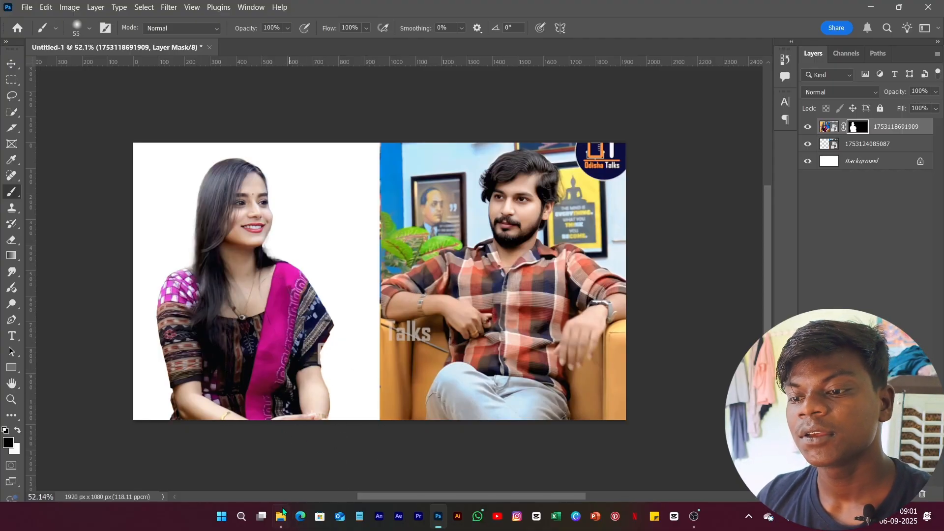
{"action": "left_click", "coordinate": [282, 515]}
{"action": "left_click_drag", "start_coordinate": [166, 324], "coordinate": [362, 286]}
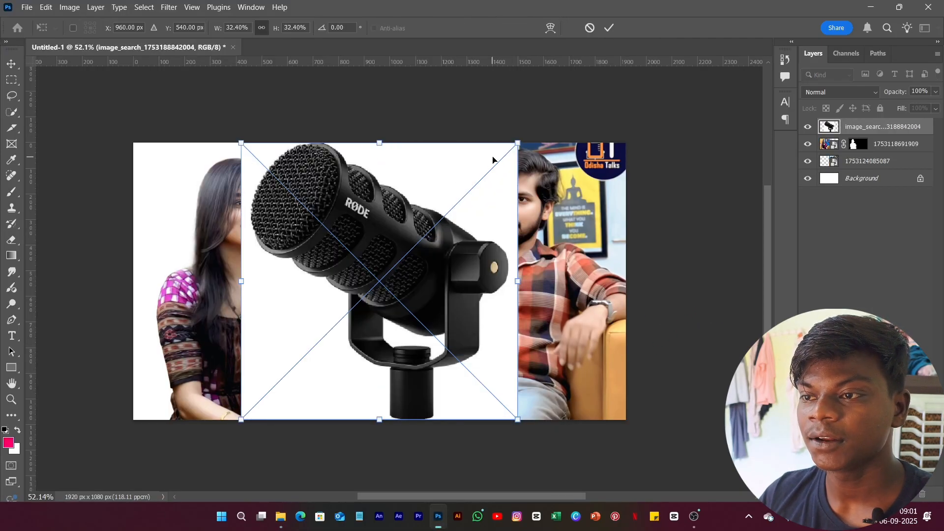
{"action": "left_click", "coordinate": [610, 28]}
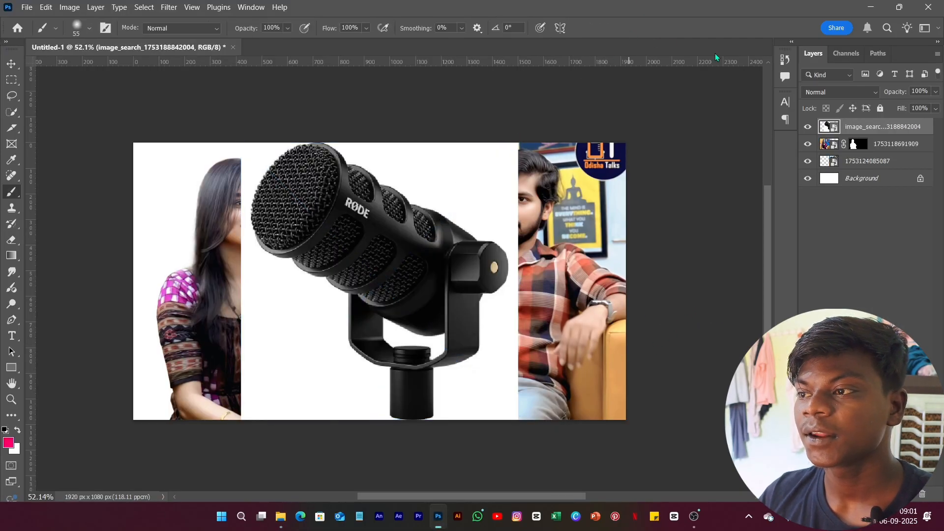
Select the microphone on its layer with the Object Selection tool and mask the layer to hide its white background
{"action": "right_click", "coordinate": [892, 129]}
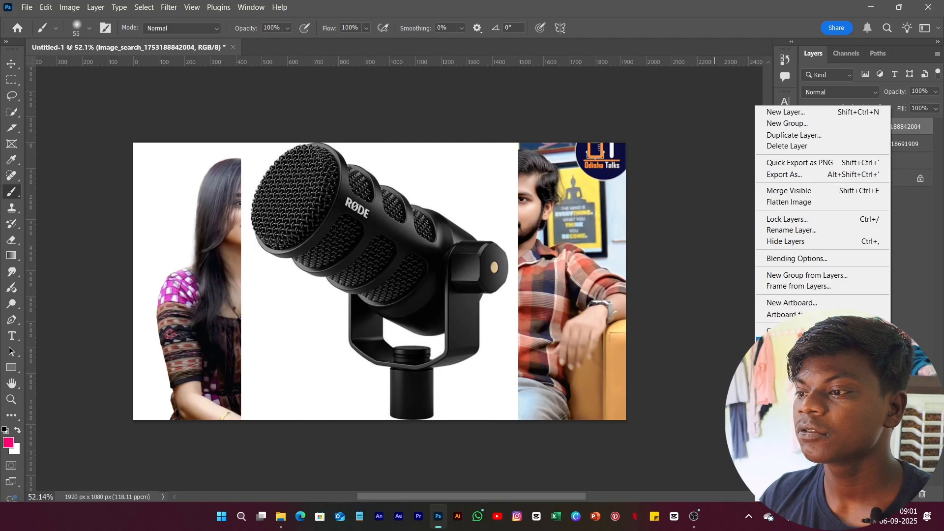
{"action": "left_click", "coordinate": [821, 331]}
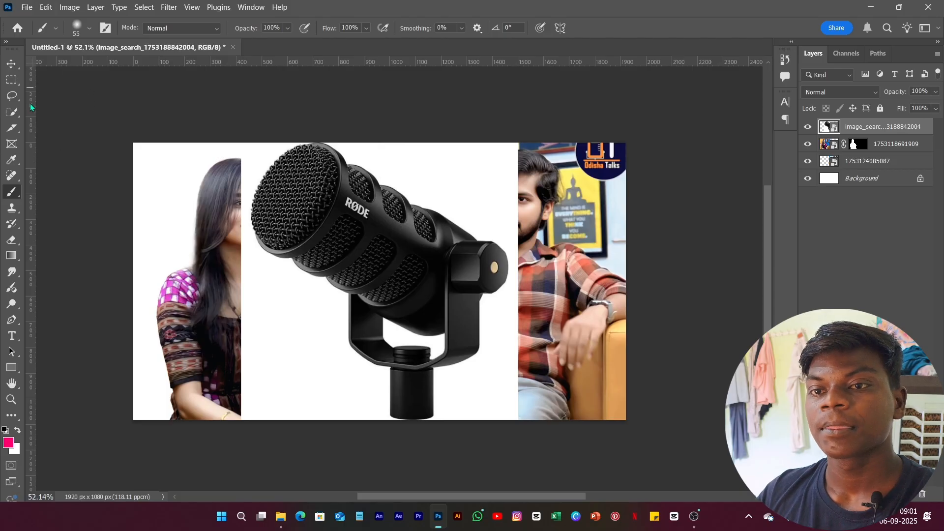
{"action": "left_click", "coordinate": [14, 112]}
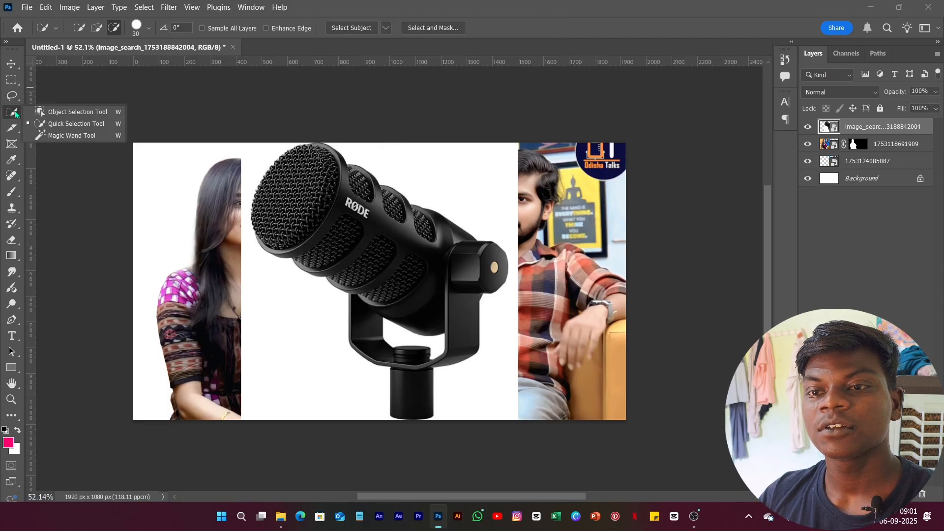
{"action": "left_click", "coordinate": [69, 112]}
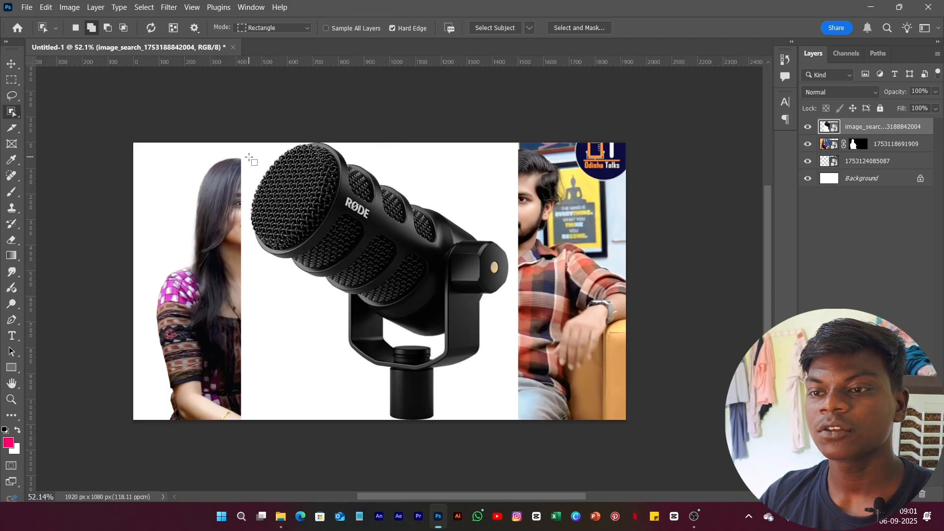
{"action": "left_click_drag", "start_coordinate": [249, 156], "coordinate": [538, 401]}
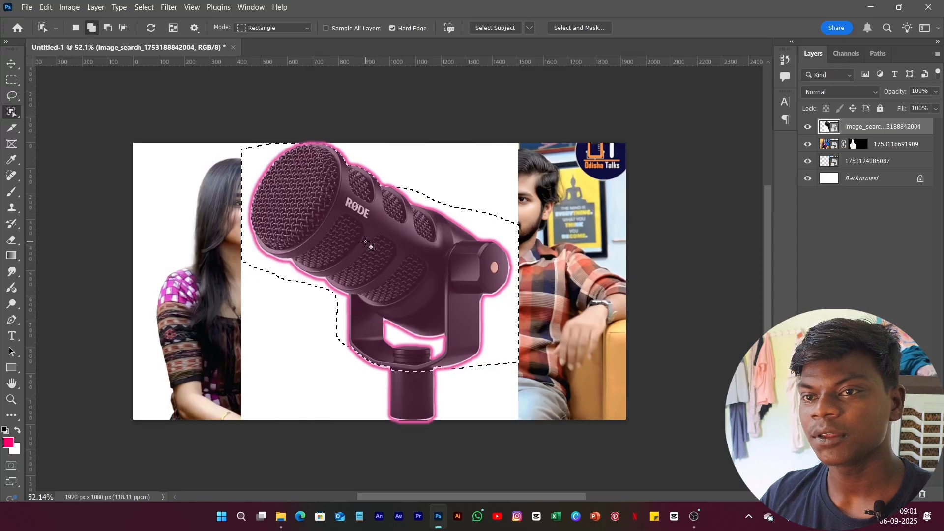
{"action": "left_click", "coordinate": [388, 231], "text": "shift"}
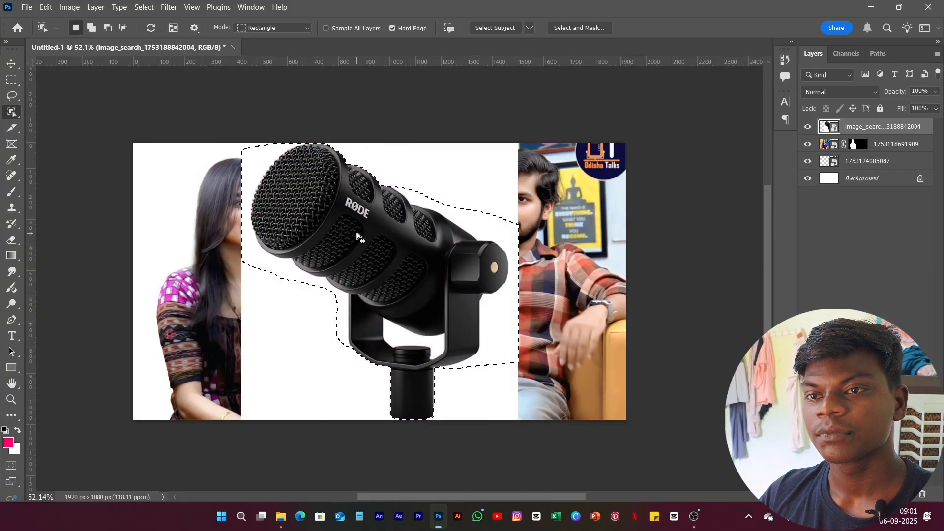
{"action": "left_click", "coordinate": [358, 228]}
{"action": "left_click", "coordinate": [390, 267]}
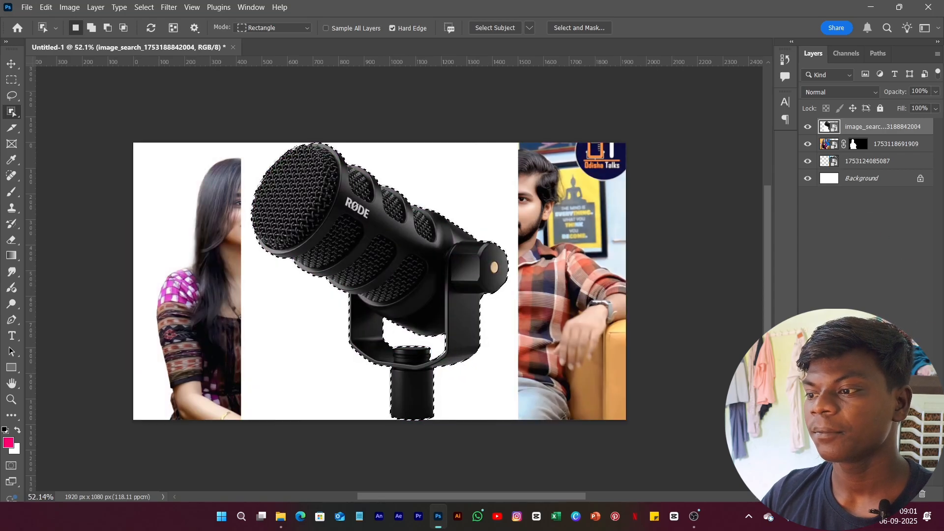
{"action": "left_click", "coordinate": [854, 493]}
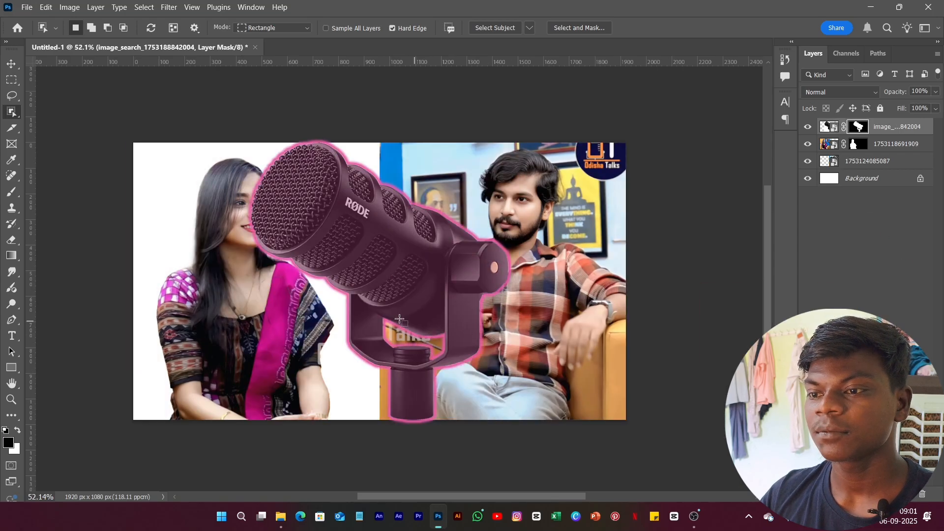
Scale the microphone to about 50.5%, rotate it about 5 degrees, and place it in front of the woman's torso near the lower edge
{"action": "left_click", "coordinate": [10, 65]}
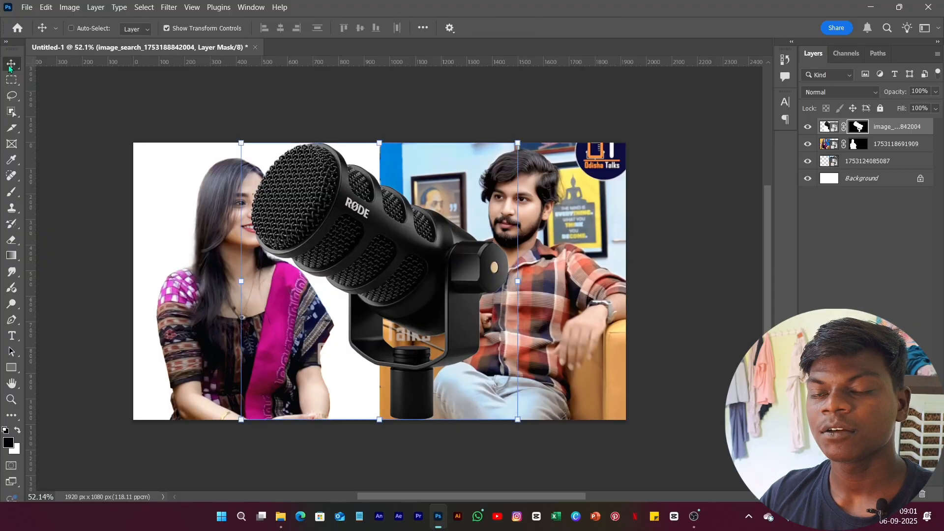
{"action": "left_click_drag", "start_coordinate": [390, 237], "coordinate": [364, 328]}
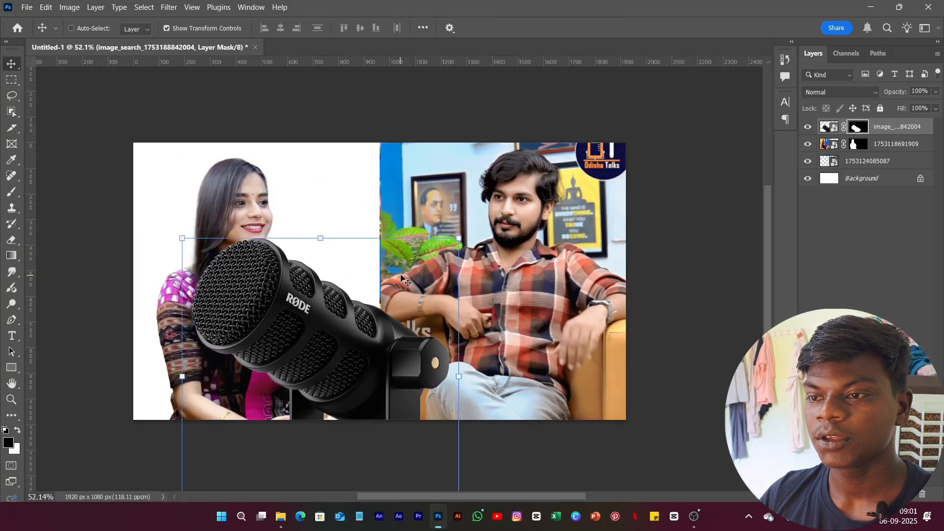
{"action": "left_click_drag", "start_coordinate": [460, 238], "coordinate": [356, 287]}
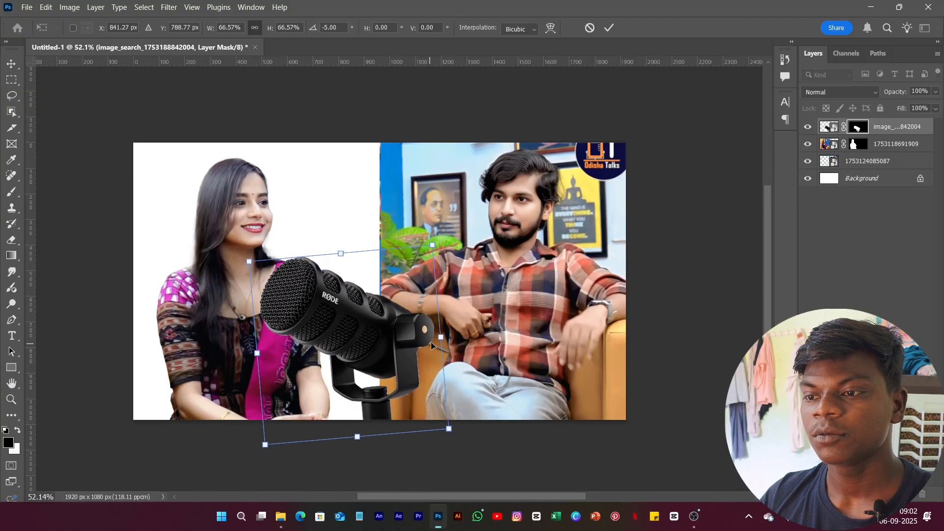
{"action": "left_click_drag", "start_coordinate": [462, 338], "coordinate": [461, 356]}
{"action": "left_click_drag", "start_coordinate": [379, 344], "coordinate": [338, 364]}
{"action": "left_click_drag", "start_coordinate": [409, 284], "coordinate": [360, 321]}
{"action": "left_click_drag", "start_coordinate": [303, 379], "coordinate": [336, 351]}
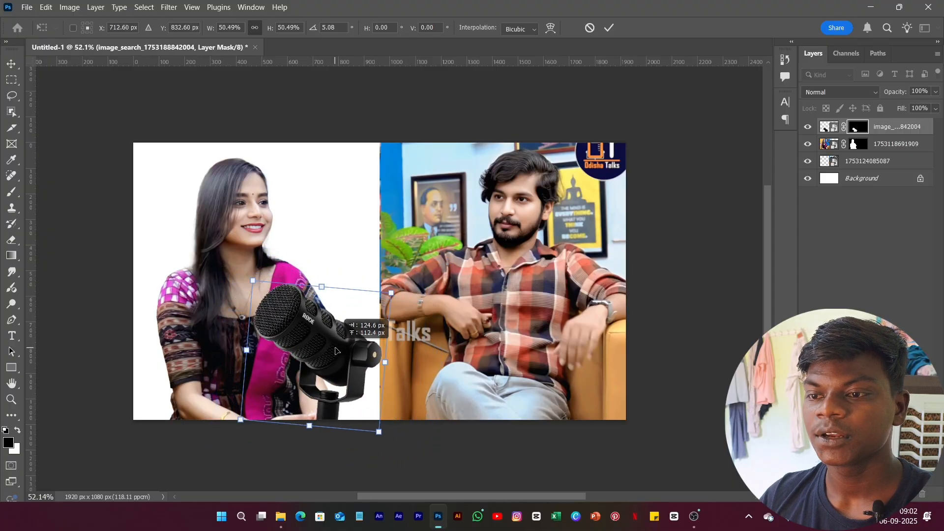
{"action": "key", "text": "Return"}
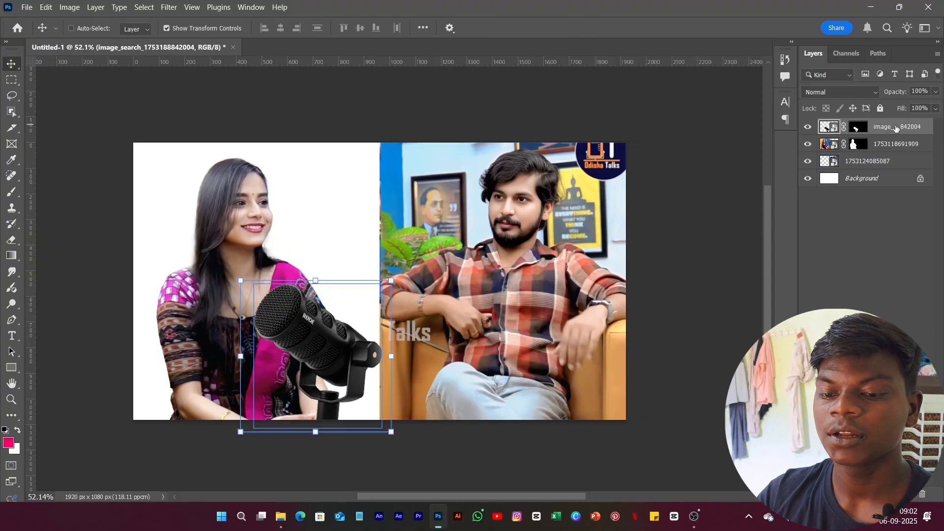
Duplicate the microphone layer, move the copy in front of the man, and flip it horizontally
{"action": "key", "text": "ctrl+j"}
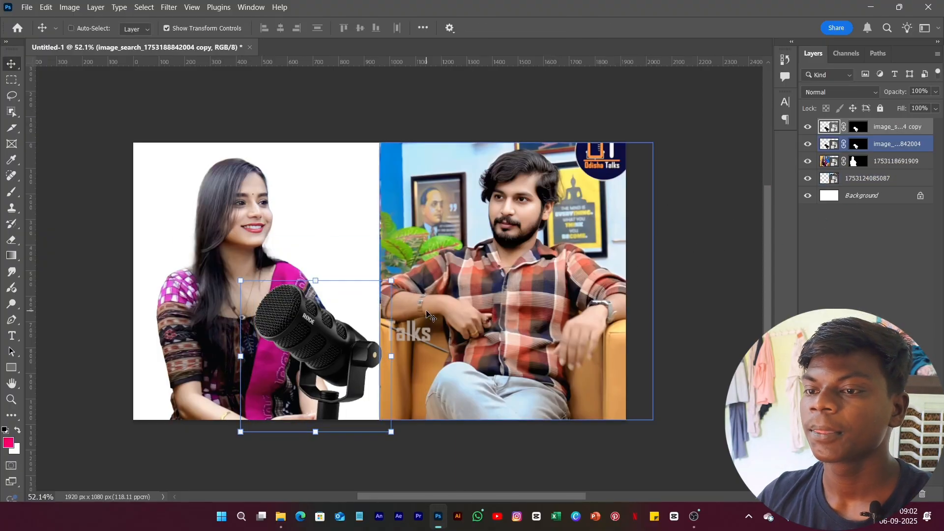
{"action": "left_click_drag", "start_coordinate": [328, 350], "coordinate": [498, 350]}
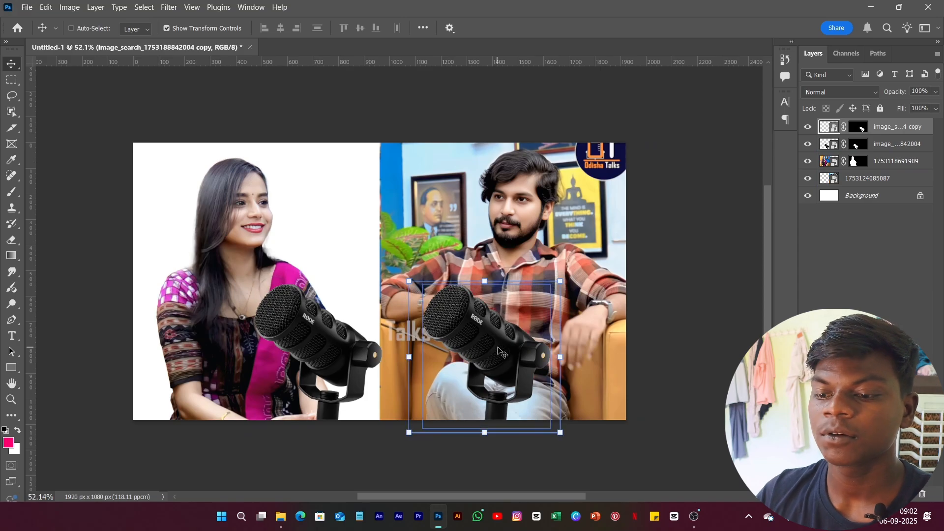
{"action": "key", "text": "ctrl+t"}
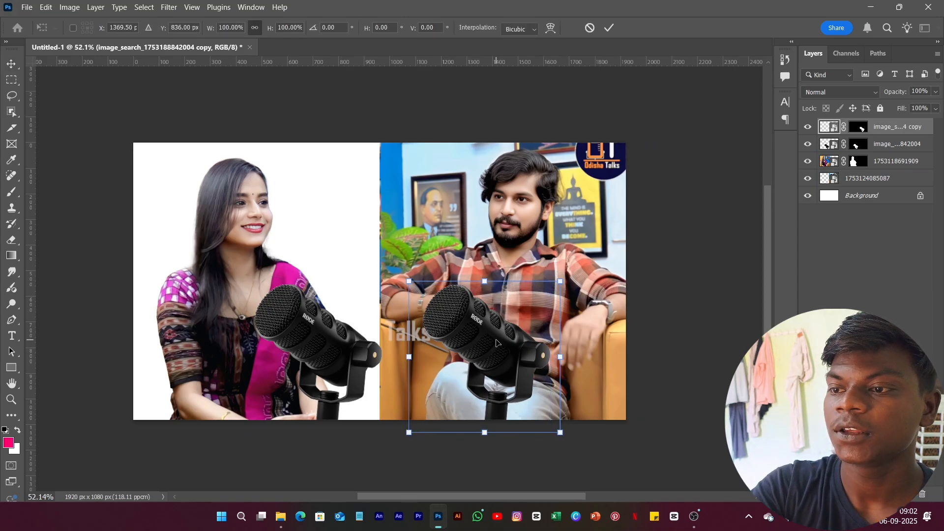
{"action": "right_click", "coordinate": [479, 364]}
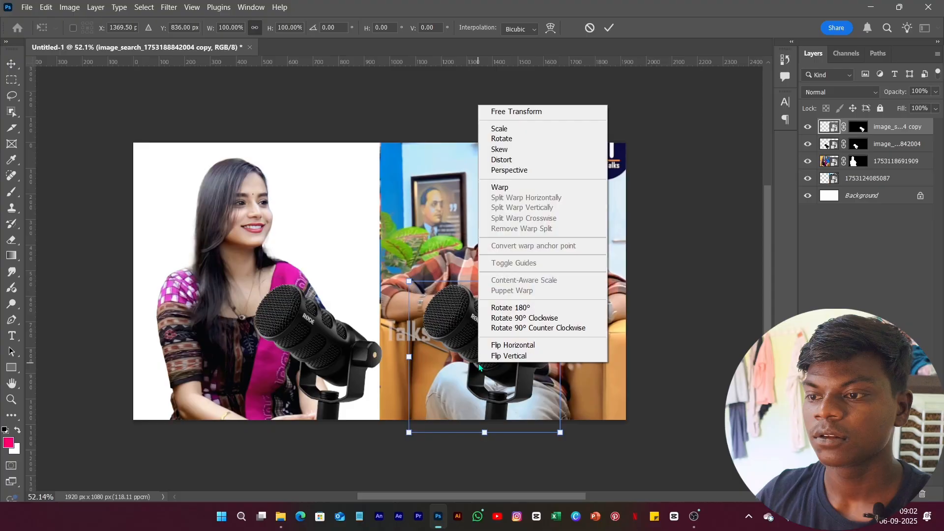
{"action": "left_click", "coordinate": [514, 347]}
Scale the man's microphone to about 74% and the woman's to about 78.5%, positioning them as a matching pair on either side of the centre
{"action": "left_click_drag", "start_coordinate": [492, 374], "coordinate": [448, 373]}
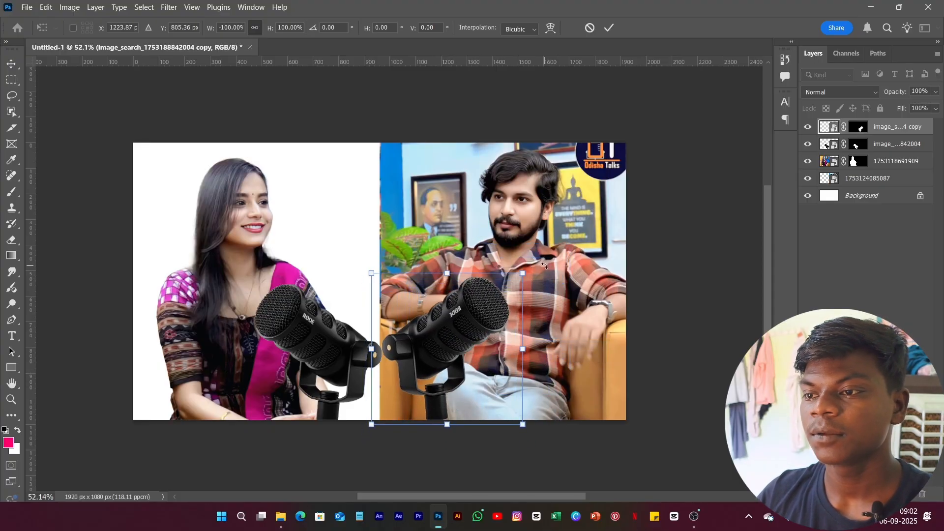
{"action": "left_click_drag", "start_coordinate": [519, 277], "coordinate": [448, 352]}
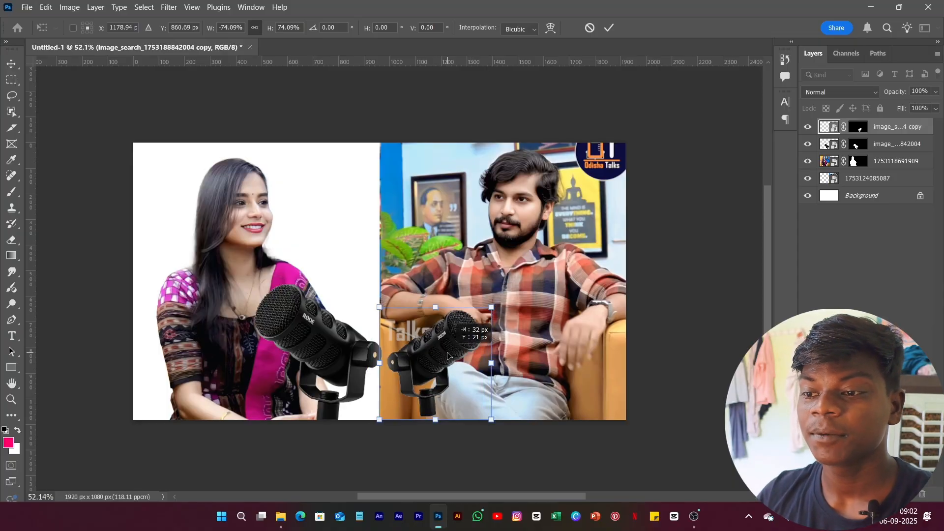
{"action": "left_click", "coordinate": [883, 144]}
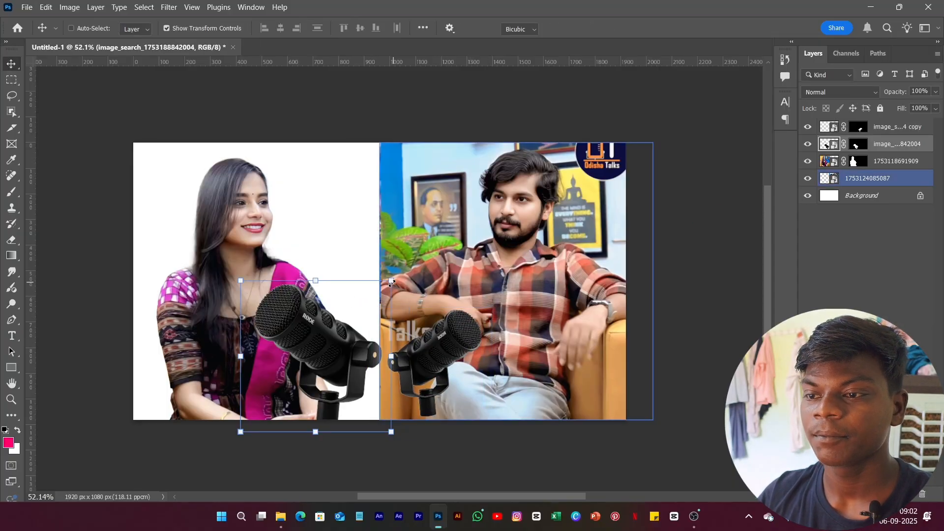
{"action": "left_click_drag", "start_coordinate": [392, 282], "coordinate": [359, 313]}
{"action": "left_click_drag", "start_coordinate": [315, 374], "coordinate": [334, 369]}
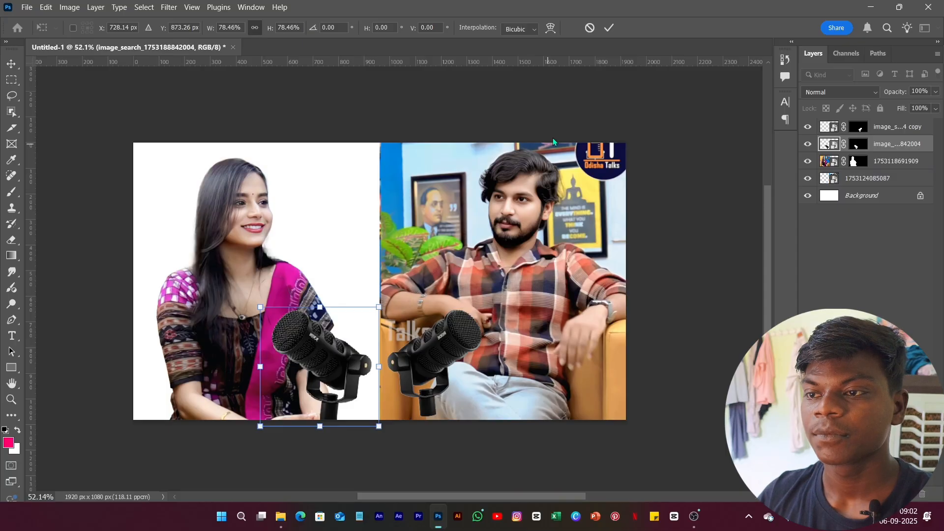
{"action": "left_click", "coordinate": [609, 28]}
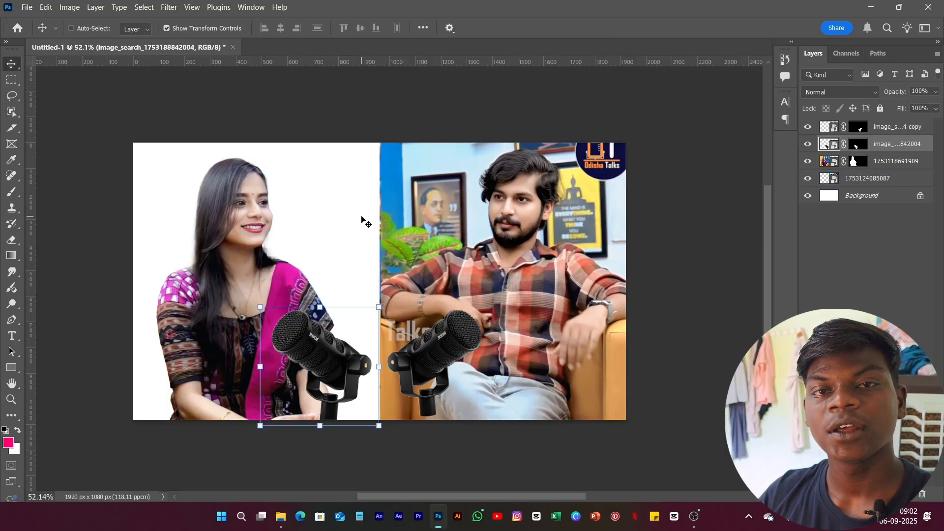
{"action": "scroll", "coordinate": [362, 220], "scroll_direction": "down", "scroll_amount": 5}
{"action": "scroll", "coordinate": [362, 220], "scroll_direction": "up", "scroll_amount": 10}
{"action": "scroll", "coordinate": [362, 221], "scroll_direction": "down", "scroll_amount": 5}
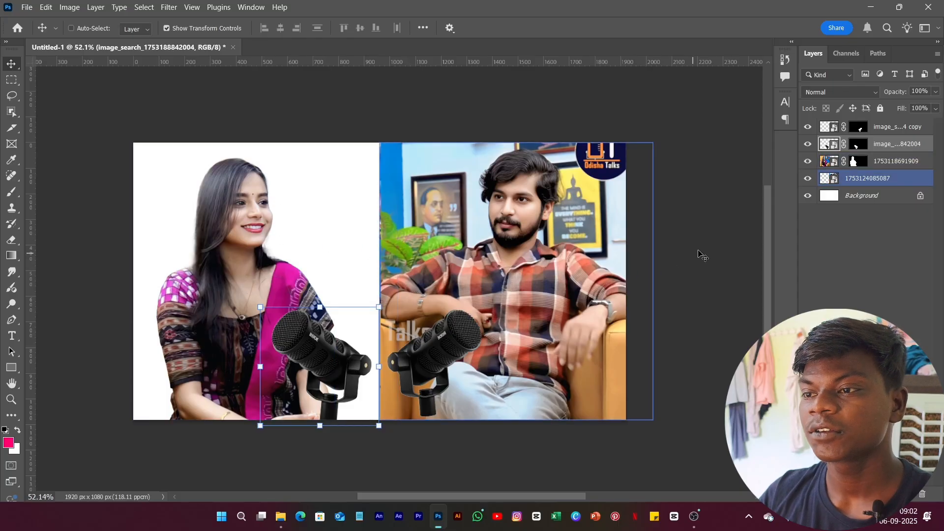
Draw a white rectangle about 588 x 314 px between the woman's and the man's heads, above the microphone copy layer
{"action": "left_click", "coordinate": [879, 127]}
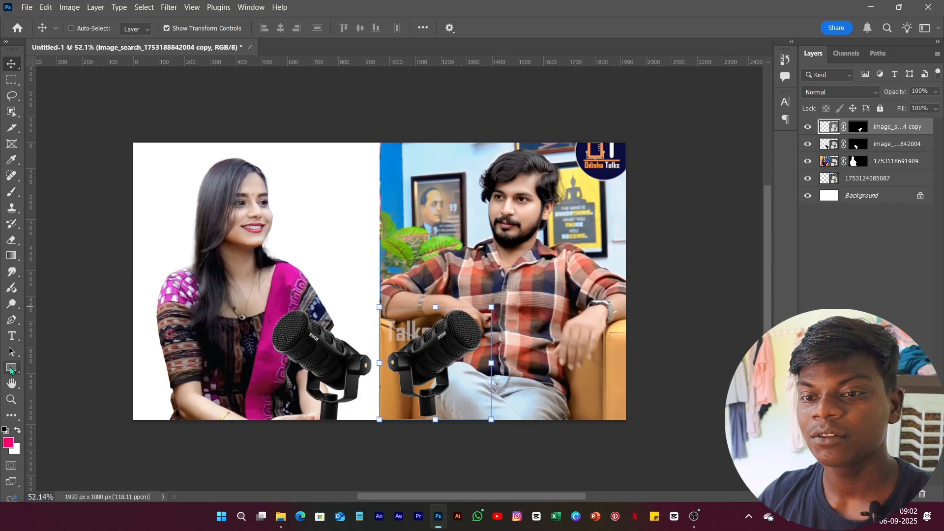
{"action": "left_click", "coordinate": [11, 370]}
{"action": "left_click", "coordinate": [77, 369]}
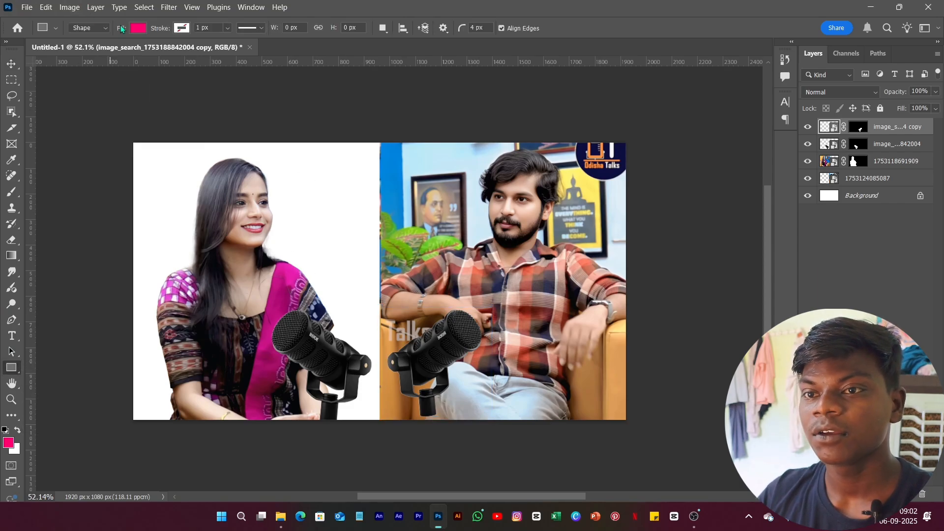
{"action": "left_click", "coordinate": [136, 29]}
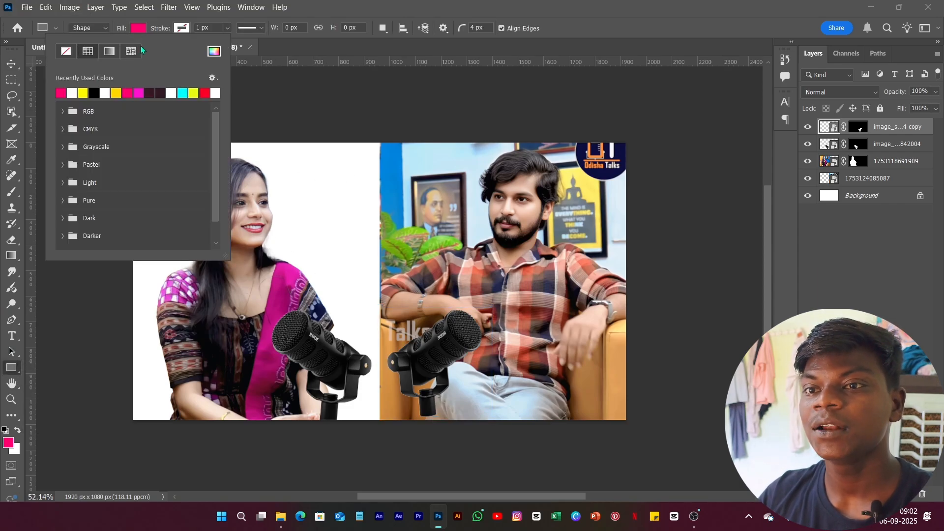
{"action": "left_click", "coordinate": [105, 92]}
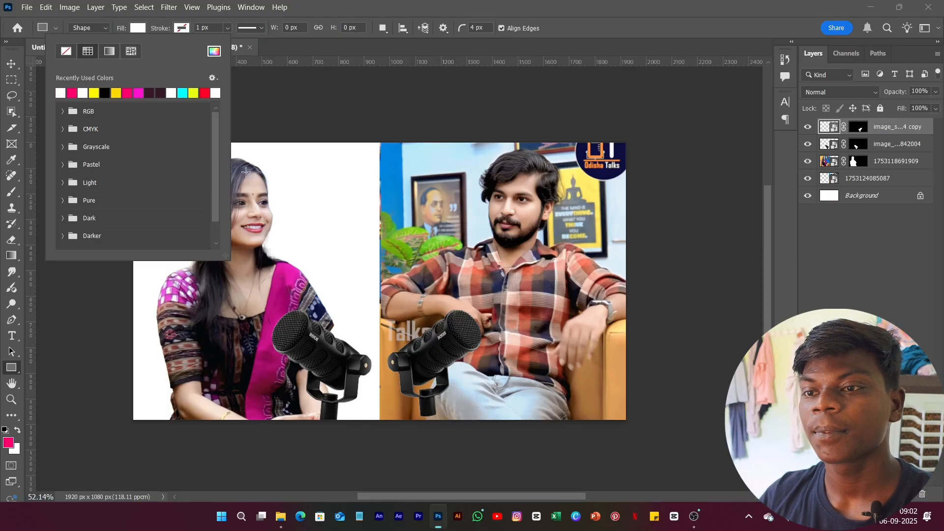
{"action": "left_click_drag", "start_coordinate": [300, 171], "coordinate": [449, 252]}
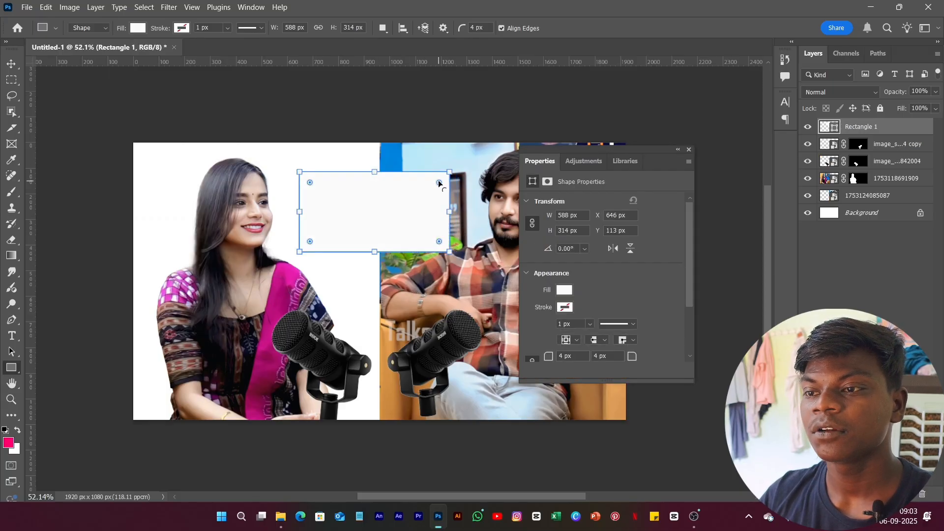
Round all four corners of the rectangle to a radius of about 46 px
{"action": "left_click_drag", "start_coordinate": [439, 184], "coordinate": [440, 184]}
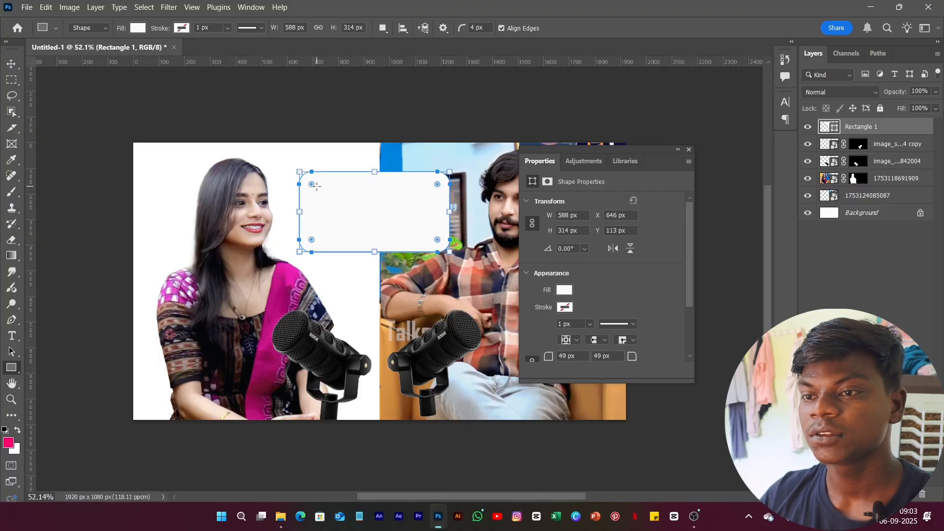
{"action": "mouse_move", "coordinate": [313, 184]}
{"action": "left_mouse_down"}
{"action": "mouse_move", "coordinate": [354, 223]}
{"action": "mouse_move", "coordinate": [310, 185]}
{"action": "left_mouse_up"}
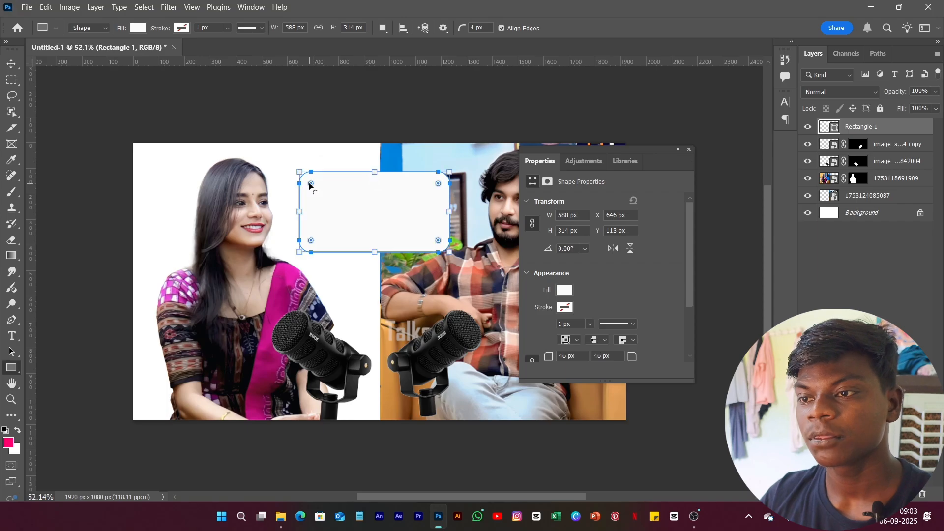
{"action": "left_click", "coordinate": [689, 151]}
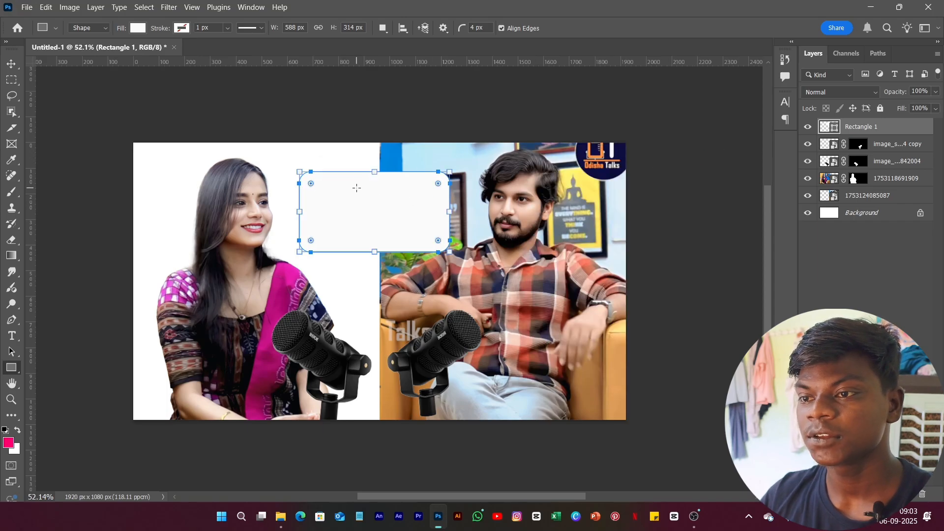
Try pink as the rounded rectangle's fill, and change the fill to black
{"action": "scroll", "coordinate": [346, 186], "scroll_direction": "up", "scroll_amount": 5}
{"action": "scroll", "coordinate": [333, 189], "scroll_direction": "down", "scroll_amount": 5}
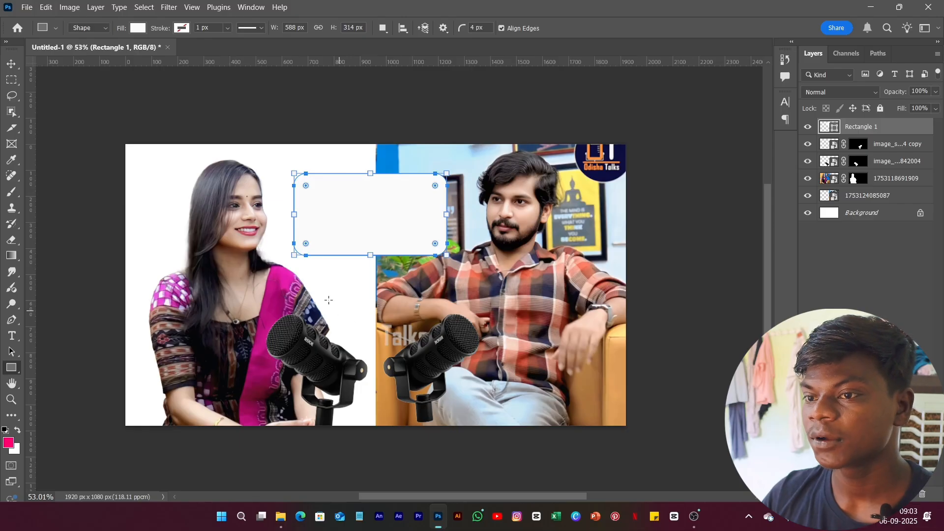
{"action": "left_click", "coordinate": [139, 28]}
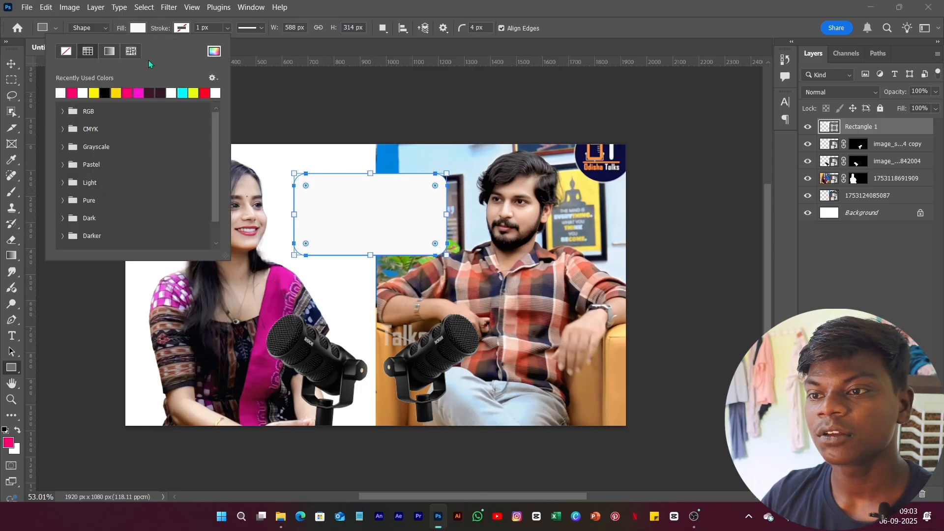
{"action": "left_click", "coordinate": [130, 93]}
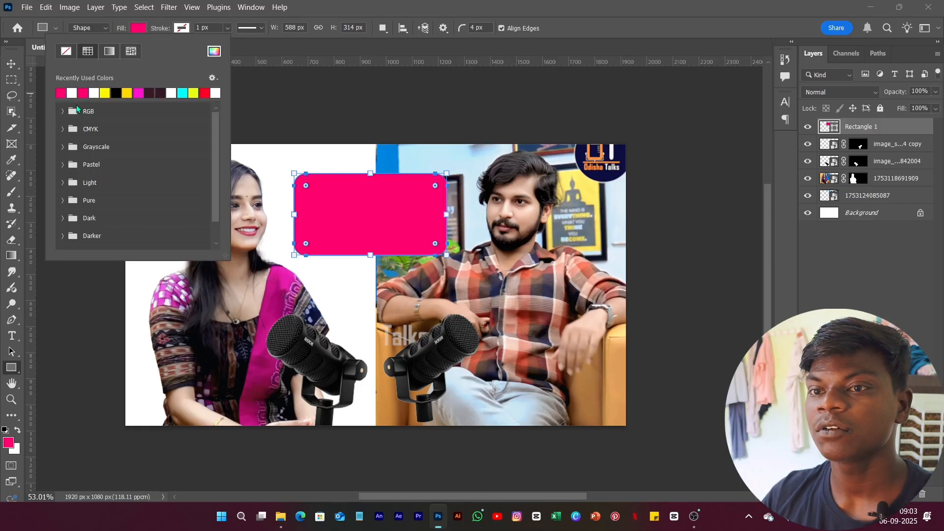
{"action": "left_click", "coordinate": [115, 93]}
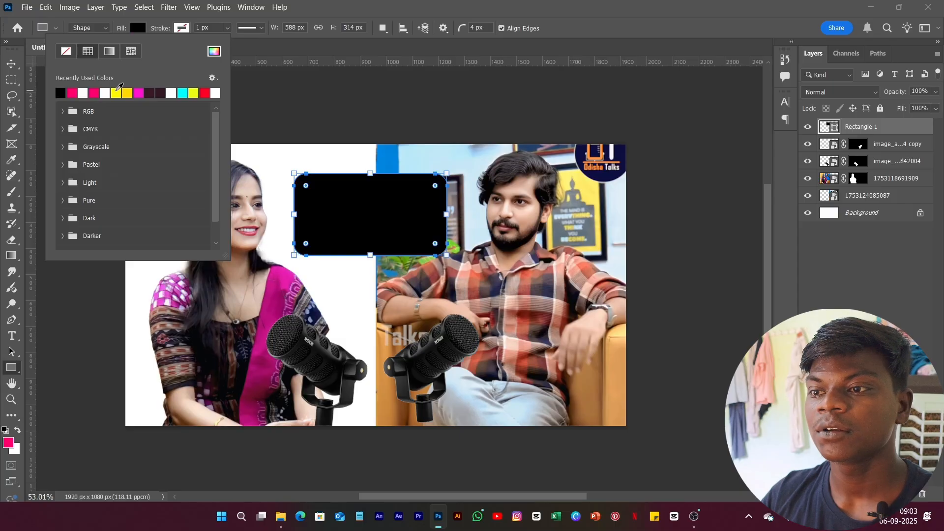
Change the rounded rectangle's fill to the dark maroon recently used colour
{"action": "left_click", "coordinate": [160, 92]}
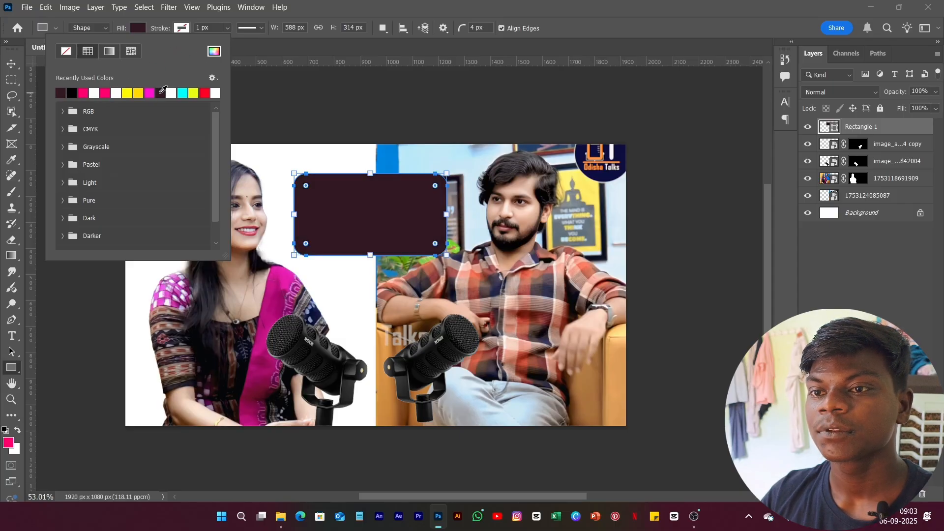
{"action": "left_click", "coordinate": [267, 49]}
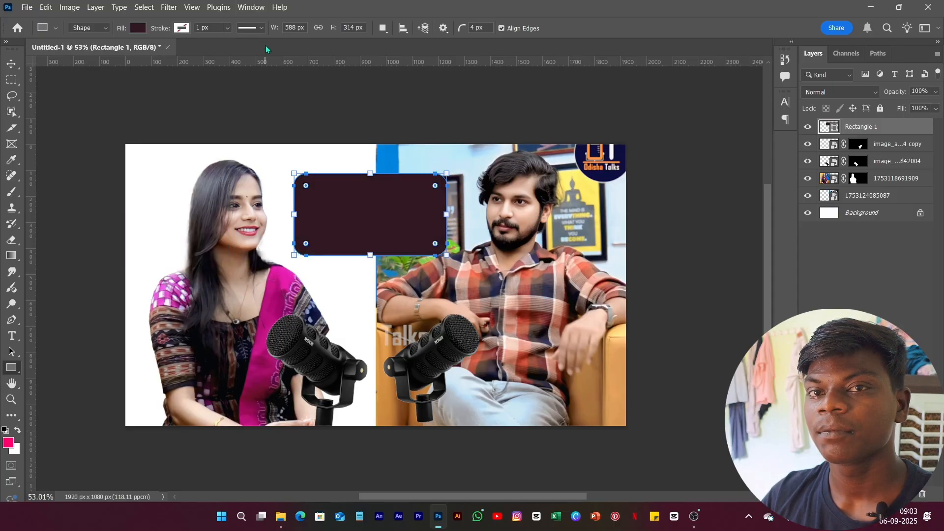
{"action": "scroll", "coordinate": [341, 206], "scroll_direction": "down", "scroll_amount": 3}
{"action": "scroll", "coordinate": [341, 206], "scroll_direction": "up", "scroll_amount": 3}
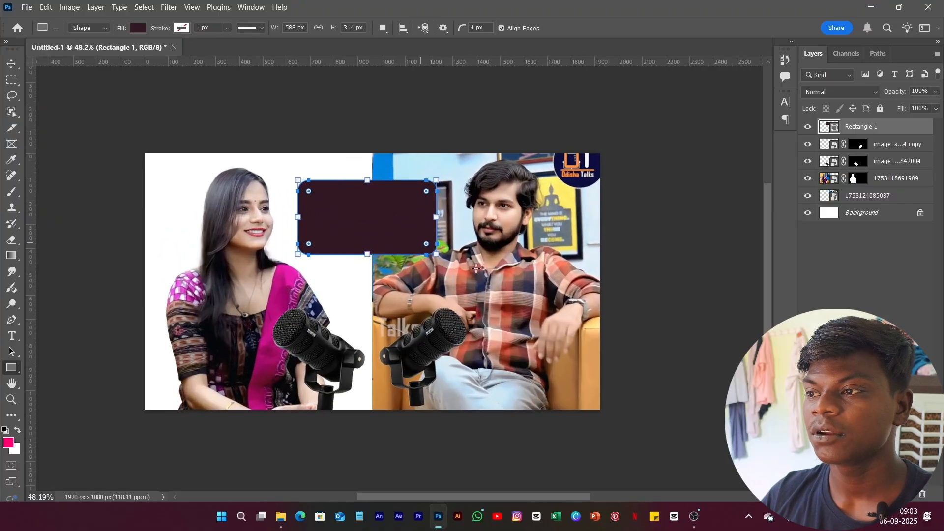
Add the text "MELODY QUEEN" over the rounded rectangle in Montserrat Medium at 24.96 pt on a new layer
{"action": "key", "text": "ctrl+shift+alt+n"}
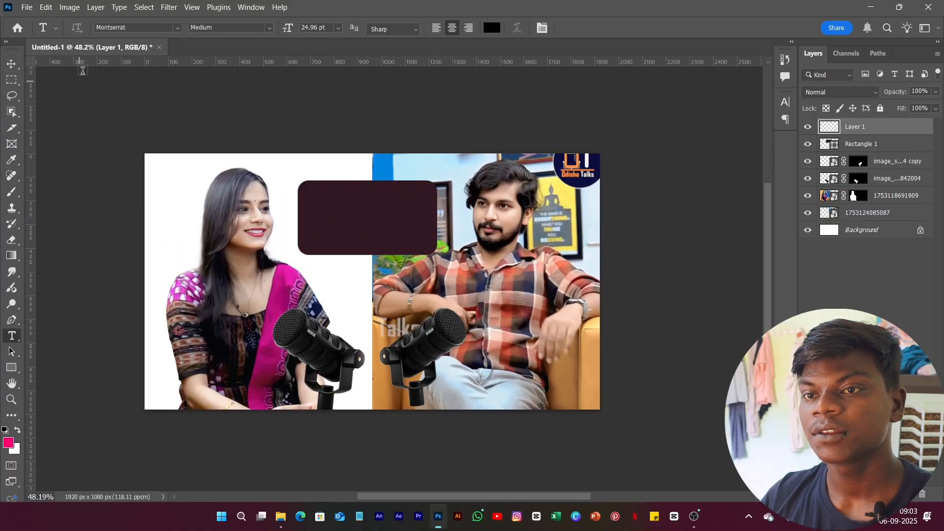
{"action": "left_click", "coordinate": [340, 207]}
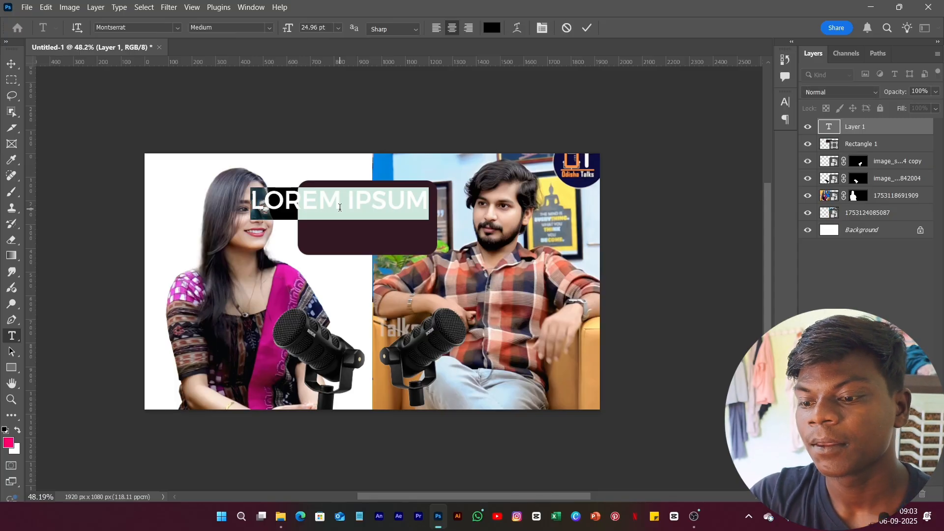
{"action": "type", "text": "MELO"}
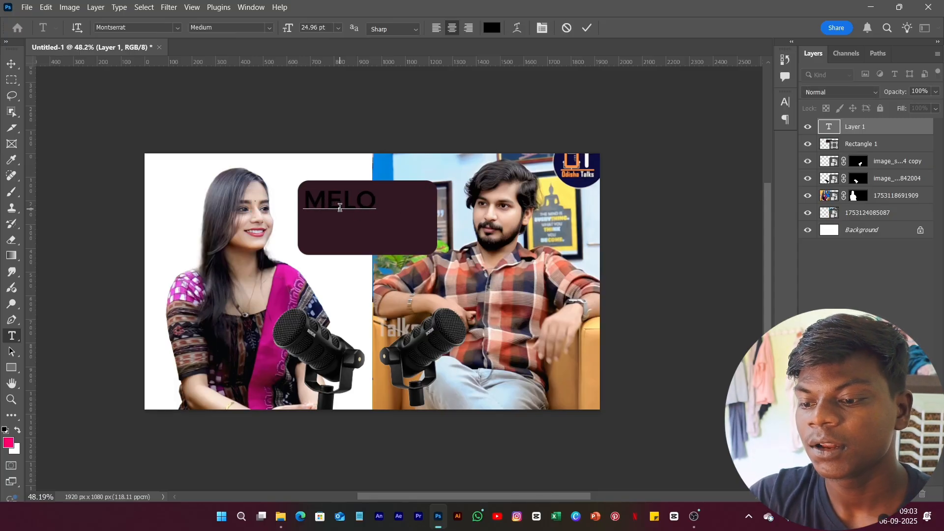
{"action": "type", "text": "DY QUEEN"}
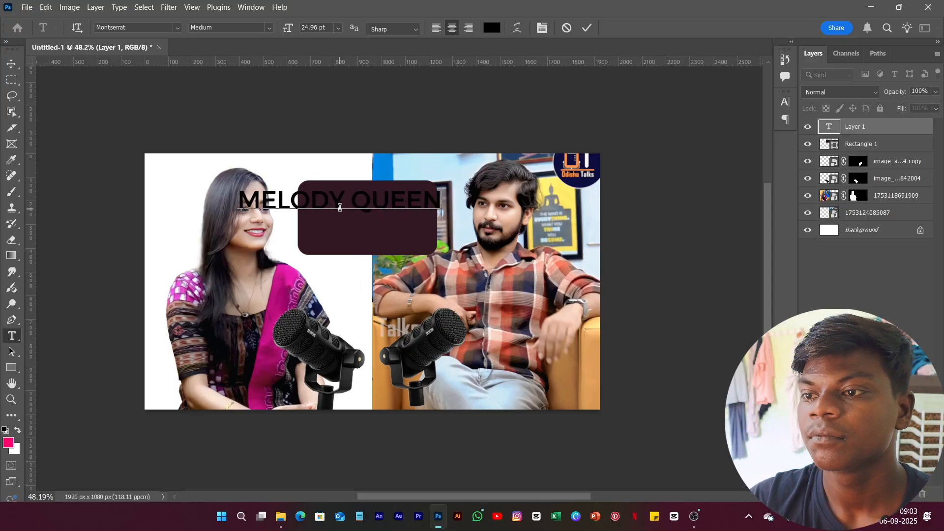
{"action": "left_click", "coordinate": [589, 28]}
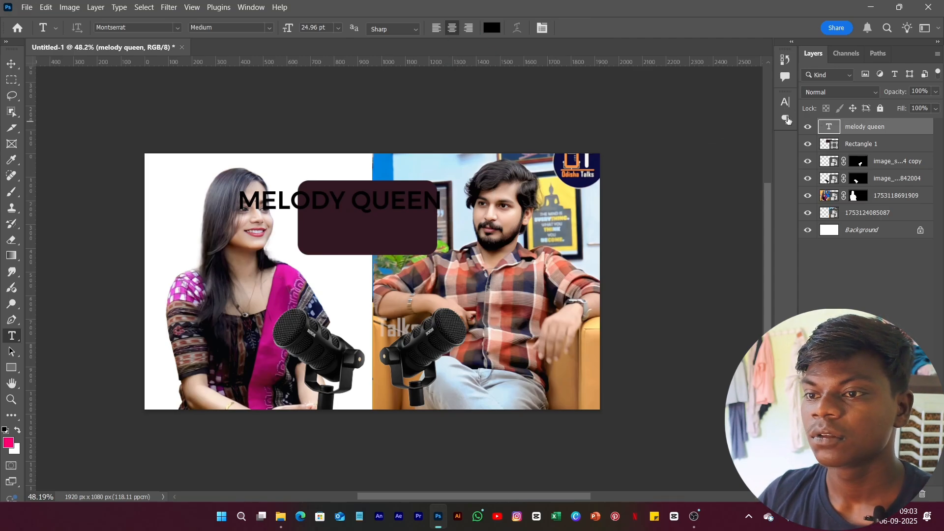
Change the colour of the "MELODY QUEEN" text to white (ffffff)
{"action": "double_click", "coordinate": [828, 126]}
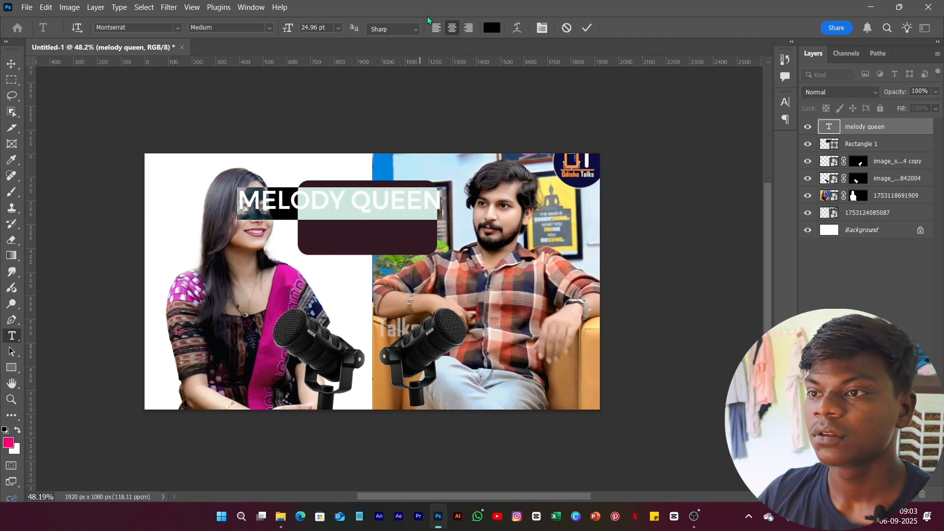
{"action": "left_click", "coordinate": [492, 28]}
{"action": "left_click_drag", "start_coordinate": [656, 197], "coordinate": [595, 90]}
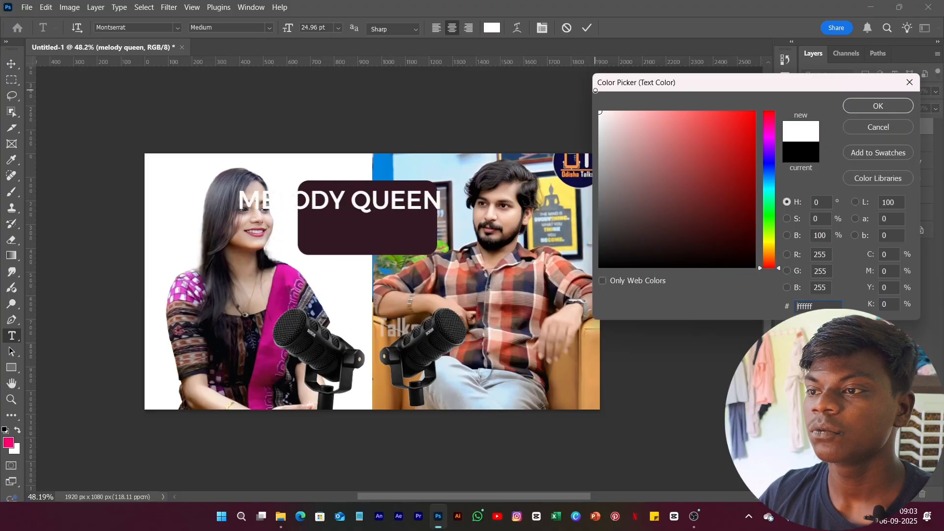
{"action": "left_click", "coordinate": [850, 107]}
{"action": "left_click", "coordinate": [586, 28]}
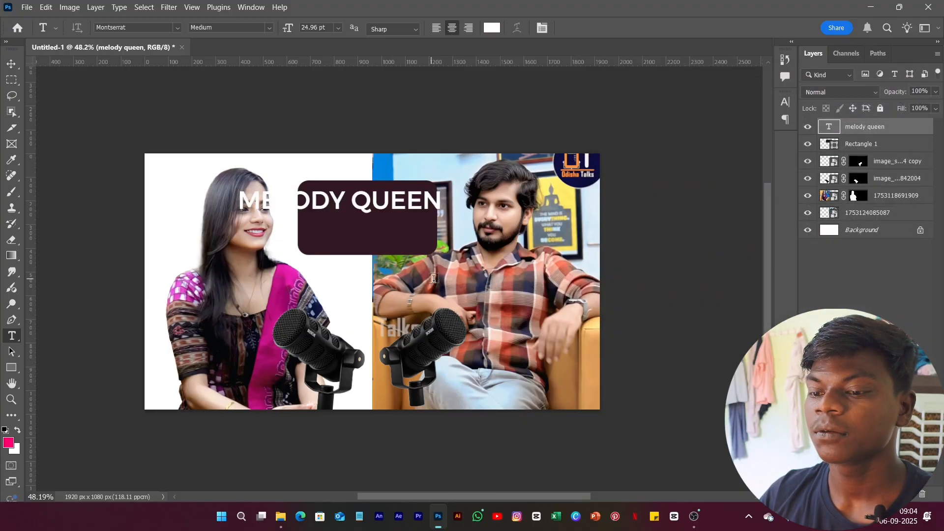
Scale the "MELODY QUEEN" text to about 59% and centre it inside the maroon box near its upper edge
{"action": "key", "text": "v"}
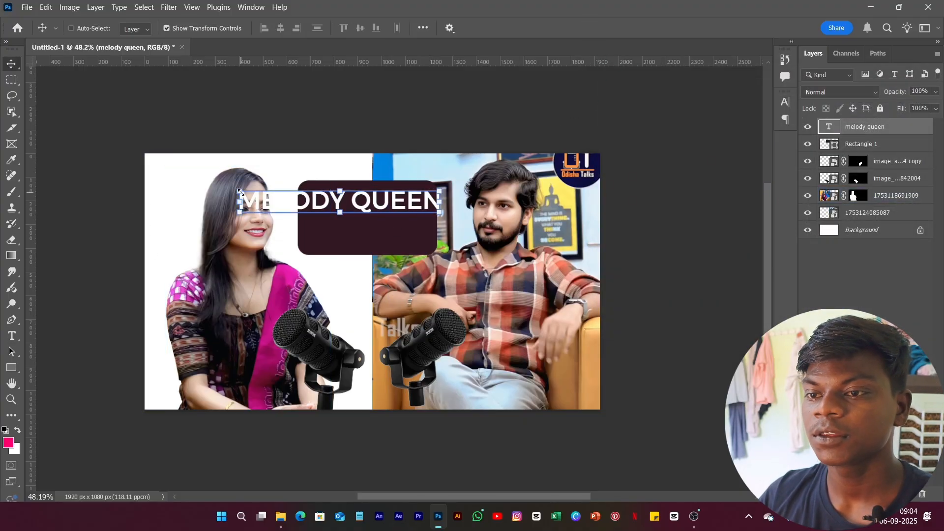
{"action": "left_click_drag", "start_coordinate": [239, 186], "coordinate": [321, 201]}
{"action": "left_click_drag", "start_coordinate": [380, 215], "coordinate": [368, 206]}
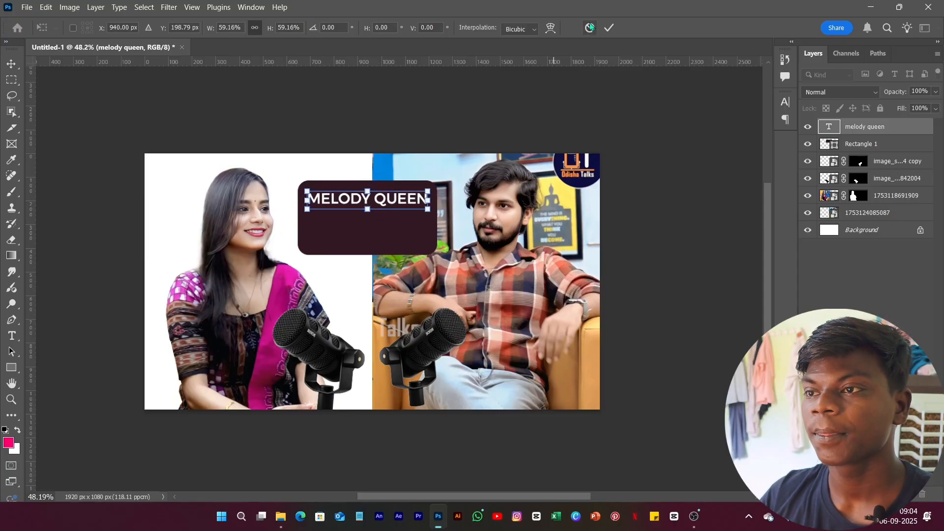
{"action": "left_click", "coordinate": [608, 28]}
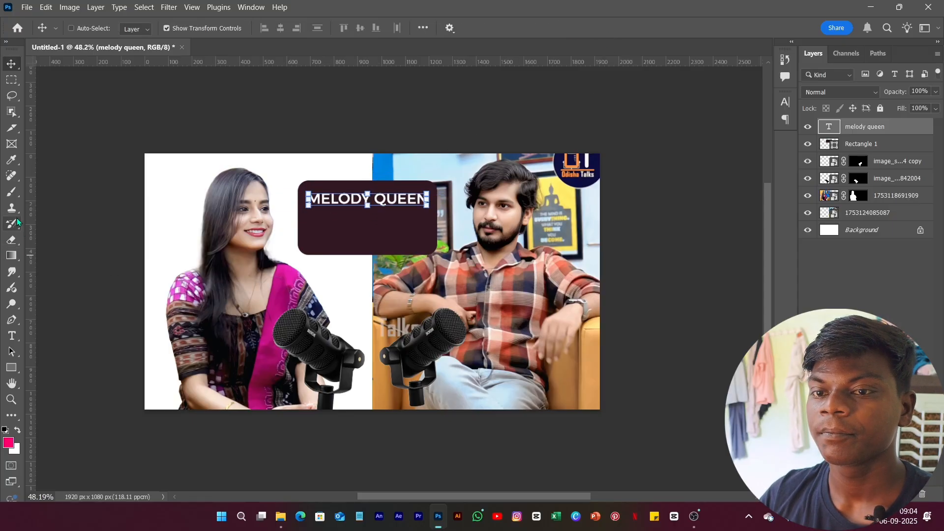
Add an empty layer above the woman's microphone layer and try a different blend mode on it
{"action": "left_click", "coordinate": [12, 192]}
{"action": "scroll", "coordinate": [300, 258], "scroll_direction": "down", "scroll_amount": 3}
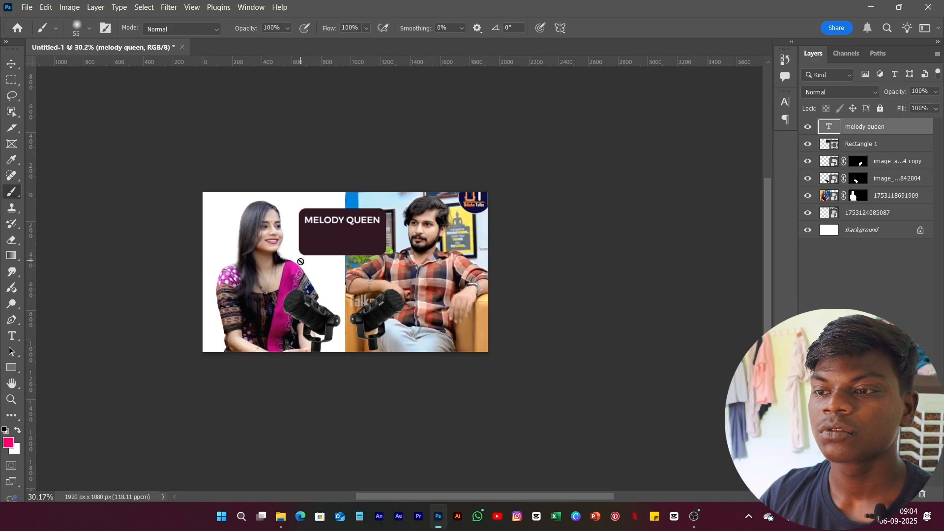
{"action": "scroll", "coordinate": [301, 261], "scroll_direction": "up", "scroll_amount": 3}
{"action": "scroll", "coordinate": [300, 261], "scroll_direction": "down", "scroll_amount": 1}
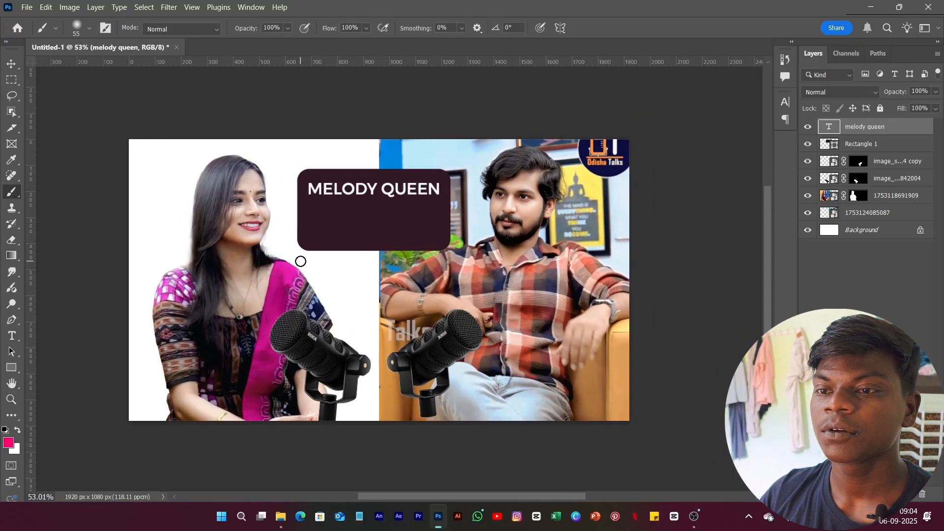
{"action": "left_click", "coordinate": [901, 162]}
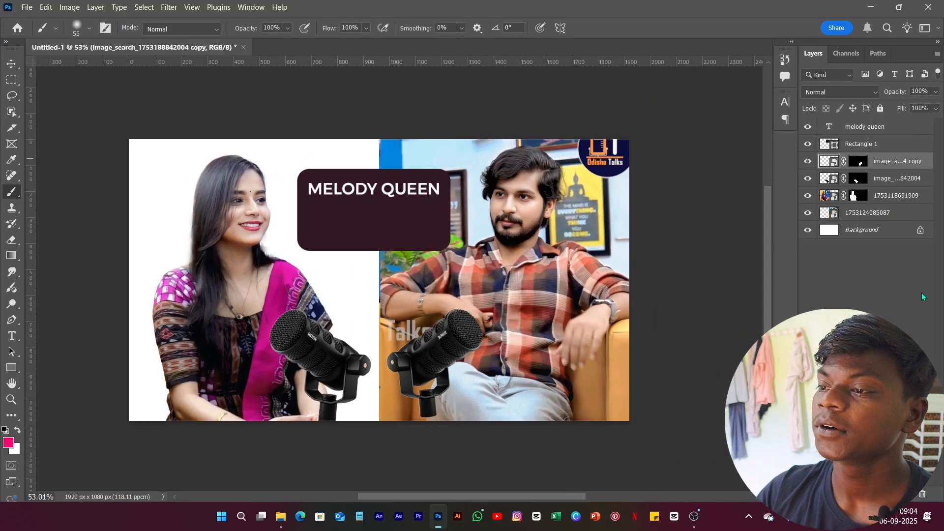
{"action": "left_click", "coordinate": [894, 180]}
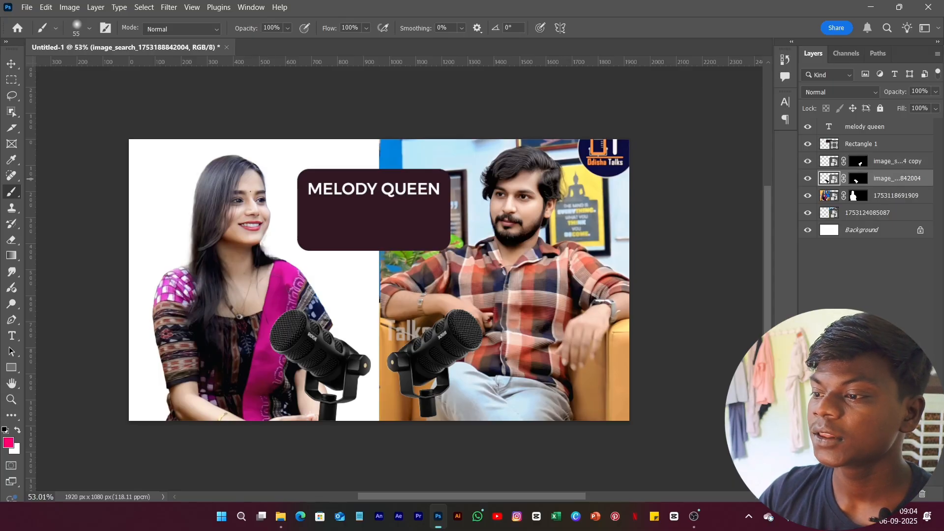
{"action": "left_click", "coordinate": [907, 493]}
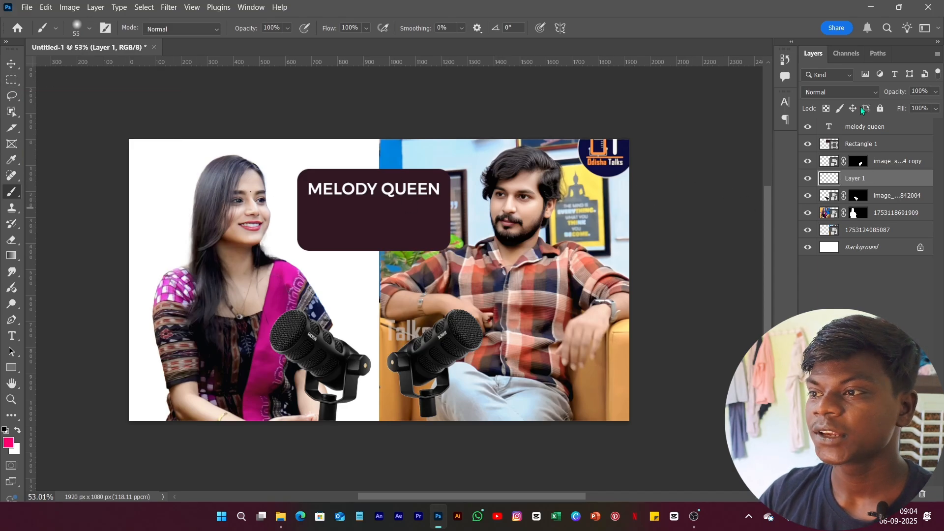
{"action": "left_click", "coordinate": [864, 91]}
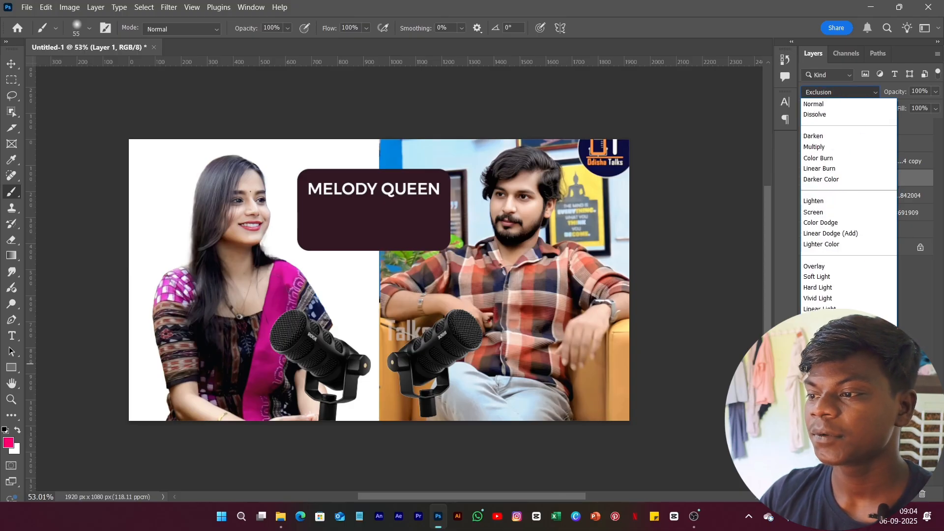
{"action": "left_click", "coordinate": [858, 318]}
{"action": "key", "text": "ctrl+z"}
Add a red Solid Color fill layer above the woman's microphone layer and set its blend mode to Linear Dodge (Add)
{"action": "left_click", "coordinate": [877, 493]}
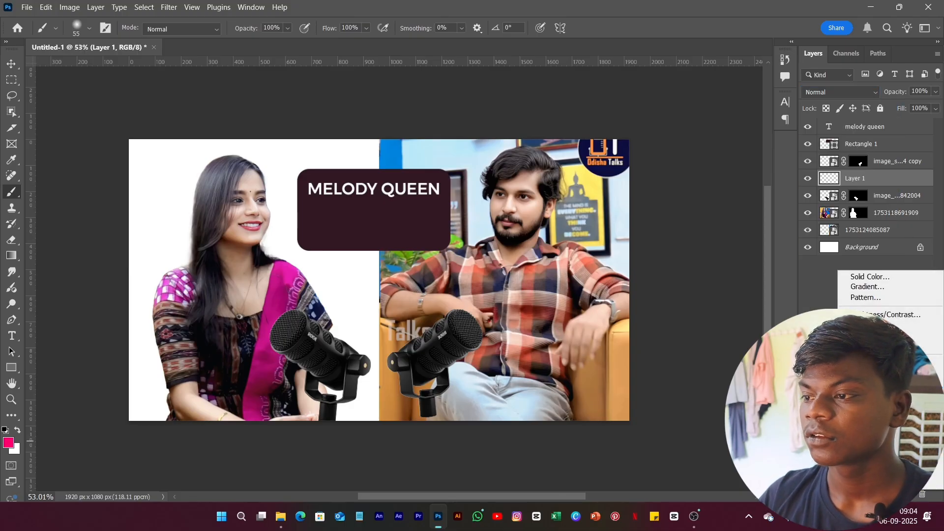
{"action": "left_click", "coordinate": [874, 277]}
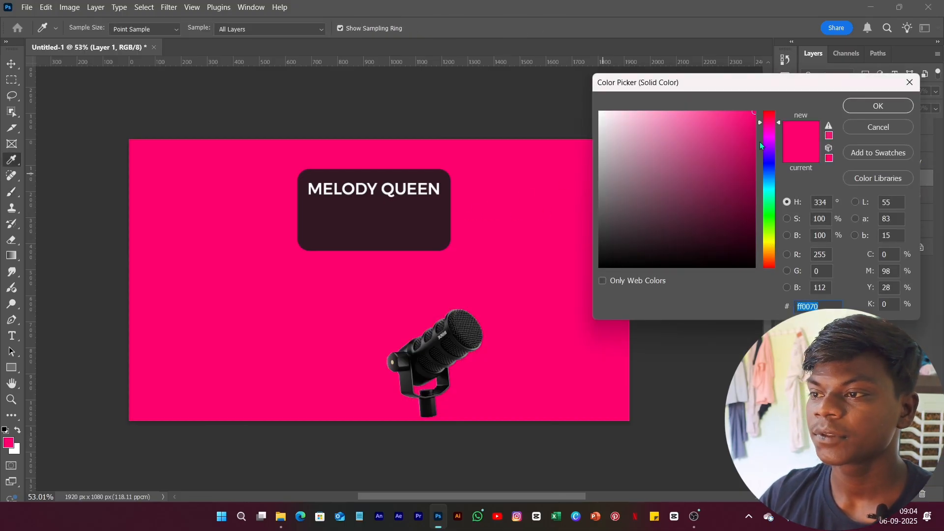
{"action": "left_click_drag", "start_coordinate": [778, 121], "coordinate": [775, 93]}
{"action": "left_click", "coordinate": [849, 107]}
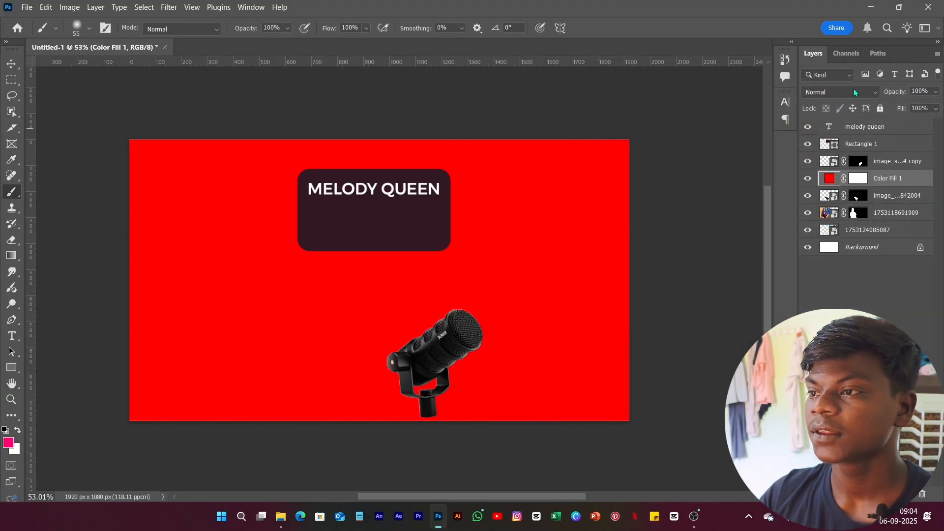
{"action": "left_click", "coordinate": [854, 92]}
{"action": "left_click", "coordinate": [835, 235]}
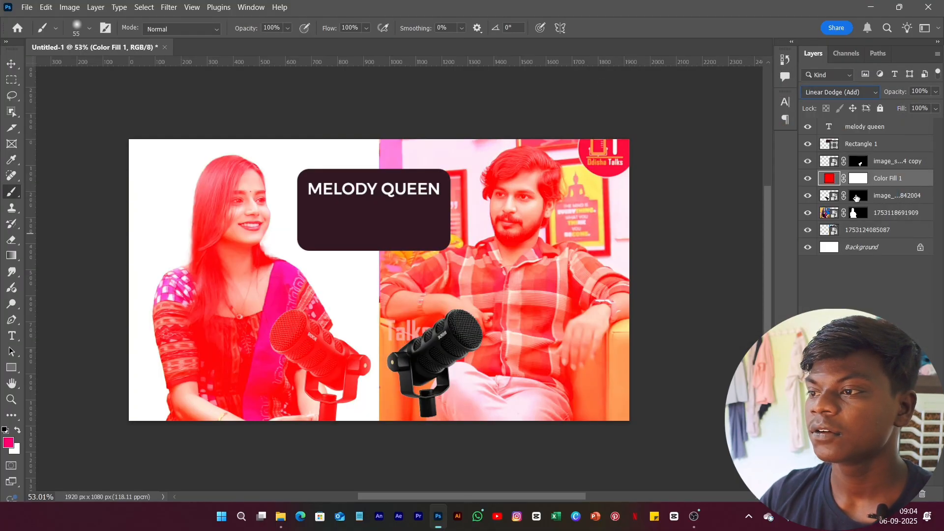
Invert the red fill layer's mask and paint white over the woman with a soft brush of about 1114 px
{"action": "left_click", "coordinate": [859, 179]}
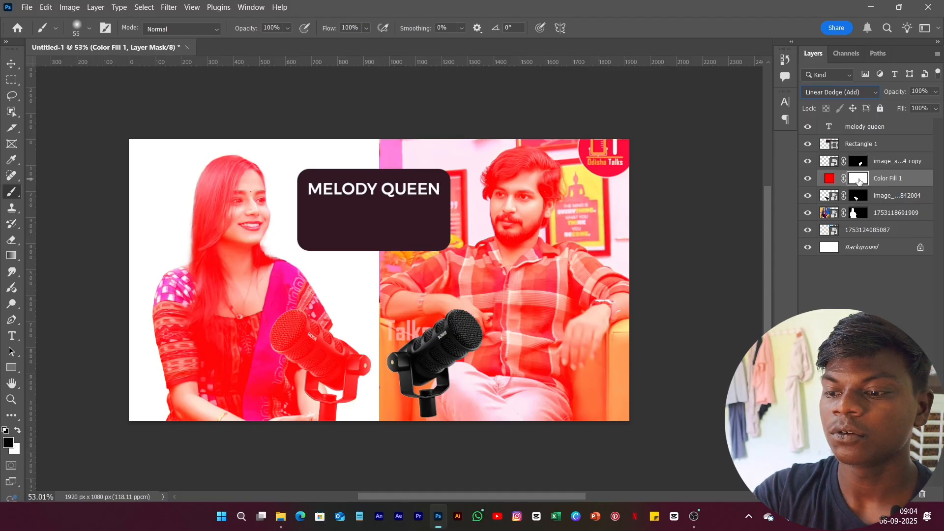
{"action": "key", "text": "ctrl+i"}
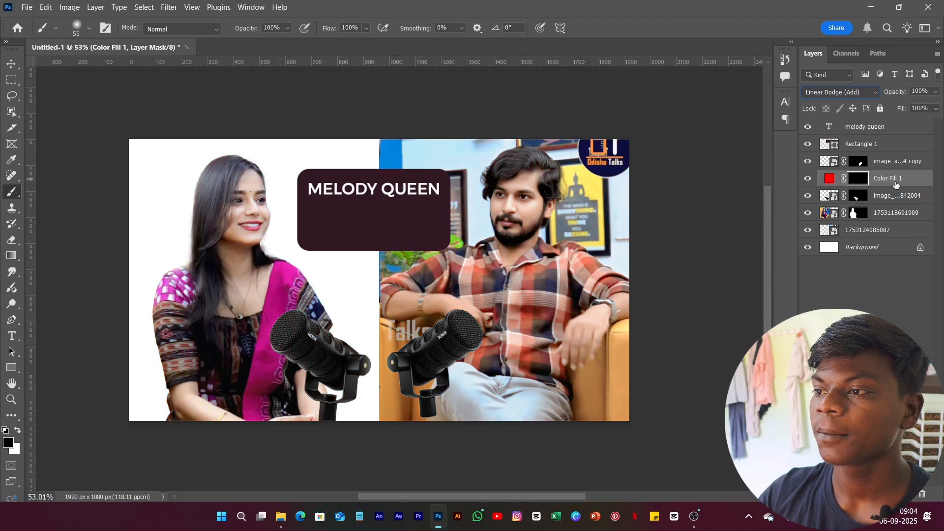
{"action": "mouse_move", "coordinate": [290, 257]}
{"action": "left_mouse_down"}
{"action": "mouse_move", "coordinate": [433, 277]}
{"action": "mouse_move", "coordinate": [457, 290]}
{"action": "left_mouse_up"}
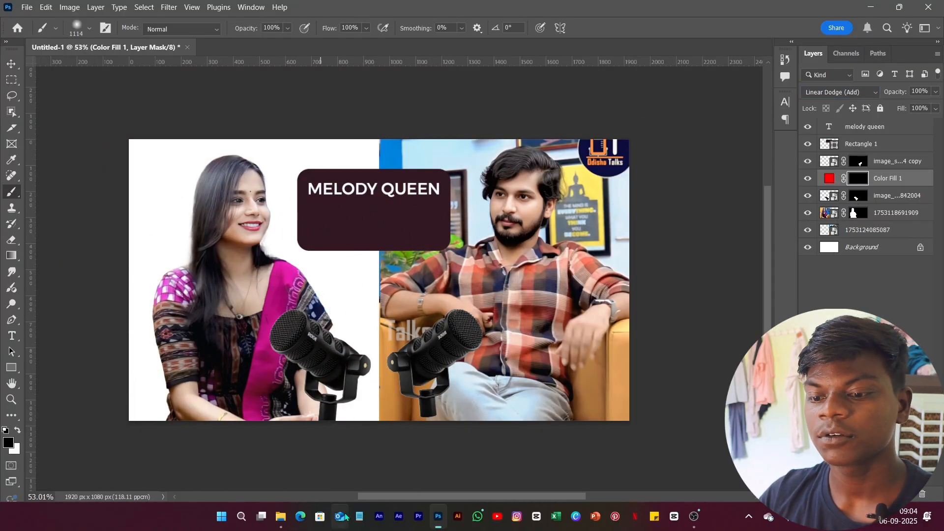
{"action": "key", "text": "x"}
{"action": "mouse_move", "coordinate": [243, 268]}
{"action": "left_mouse_down"}
{"action": "mouse_move", "coordinate": [228, 249]}
{"action": "mouse_move", "coordinate": [223, 261]}
{"action": "mouse_move", "coordinate": [215, 173]}
{"action": "mouse_move", "coordinate": [241, 228]}
{"action": "mouse_move", "coordinate": [221, 282]}
{"action": "mouse_move", "coordinate": [187, 319]}
{"action": "mouse_move", "coordinate": [221, 326]}
{"action": "left_mouse_up"}
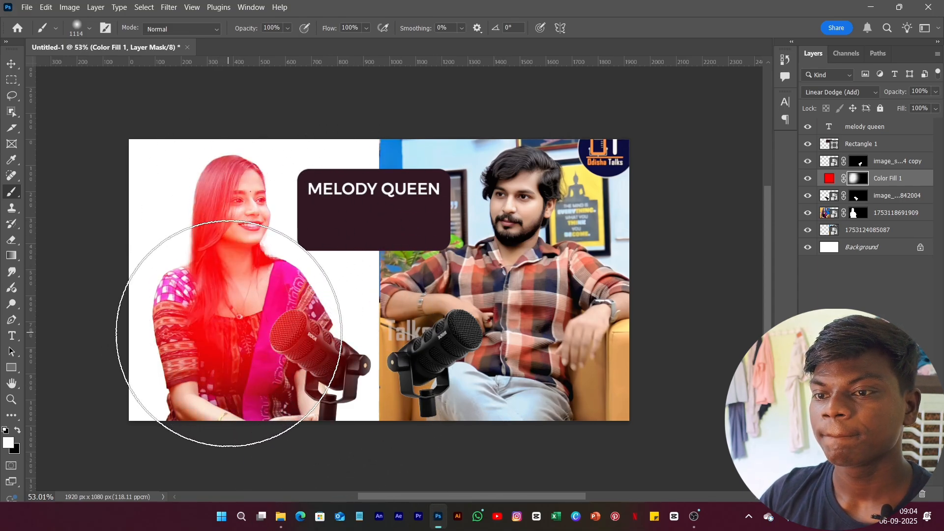
Move the red fill layer beneath the woman's layer, rasterize its fill and try painting pink behind her
{"action": "left_click_drag", "start_coordinate": [916, 180], "coordinate": [915, 221]}
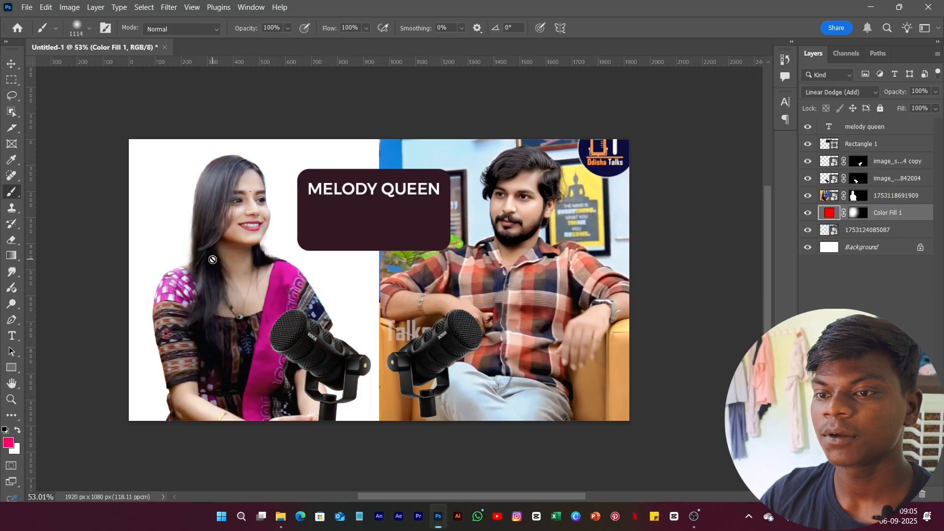
{"action": "left_click", "coordinate": [305, 258]}
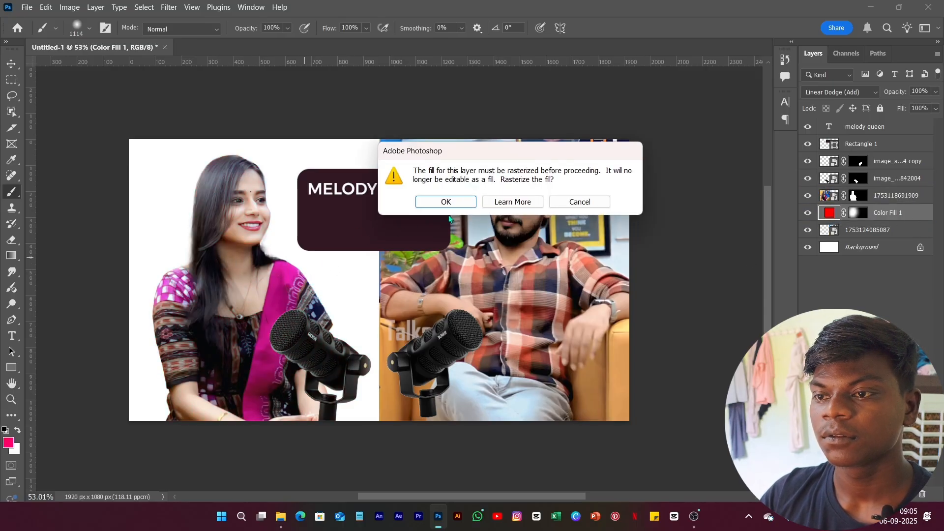
{"action": "left_click", "coordinate": [445, 202]}
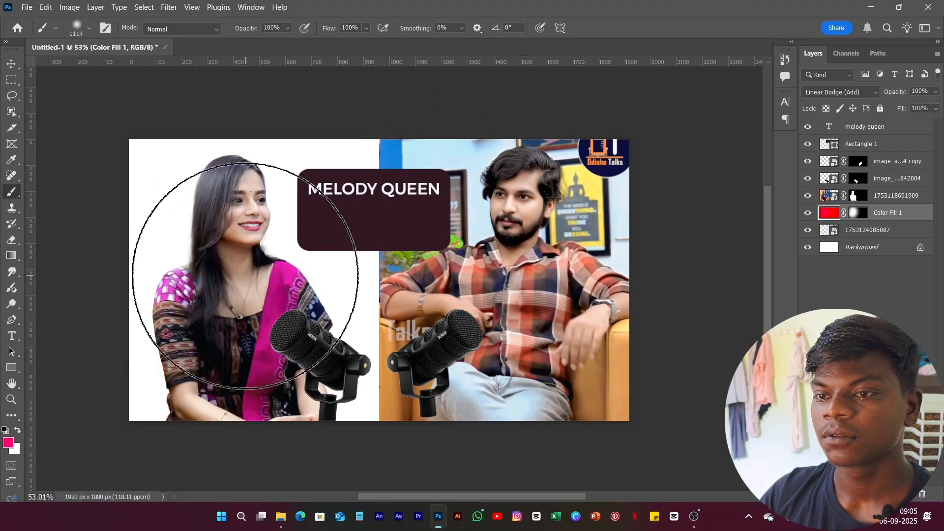
{"action": "left_click", "coordinate": [243, 277]}
{"action": "left_click", "coordinate": [860, 218]}
{"action": "key", "text": "d"}
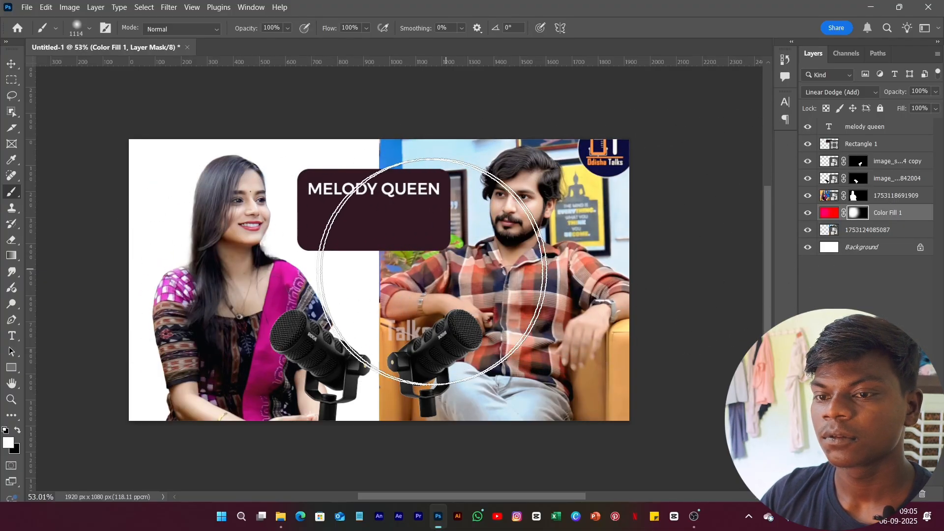
Delete the red fill layer, and toggle the visibility of the woman's layer off and on
{"action": "right_click", "coordinate": [910, 214]}
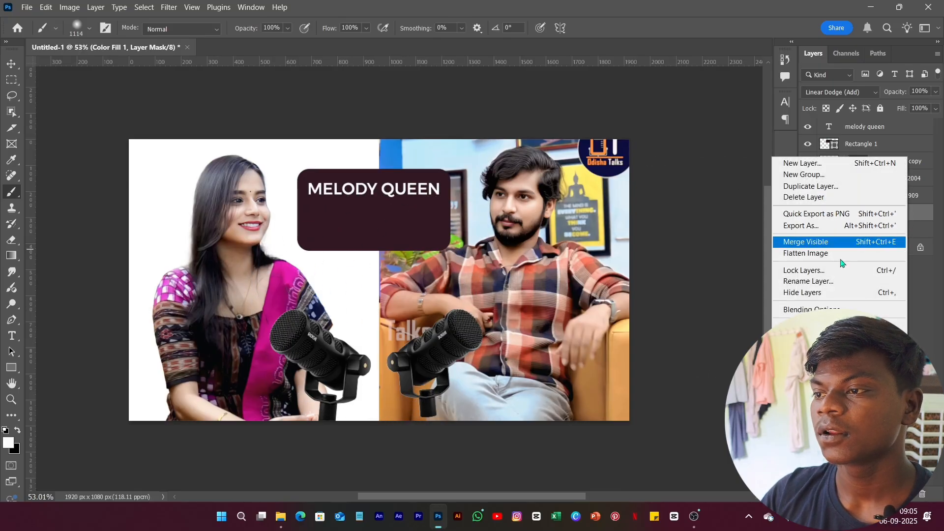
{"action": "left_click", "coordinate": [807, 197]}
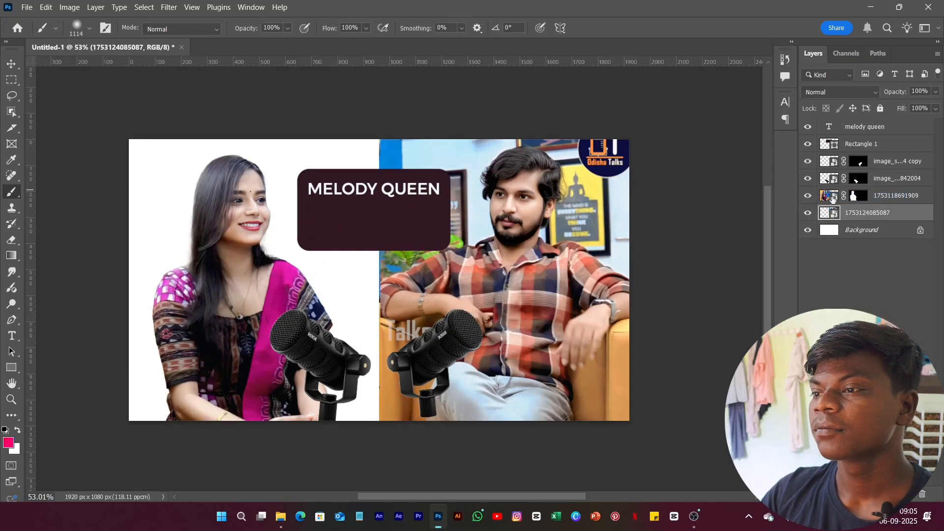
{"action": "left_click", "coordinate": [808, 195]}
{"action": "left_click", "coordinate": [807, 196]}
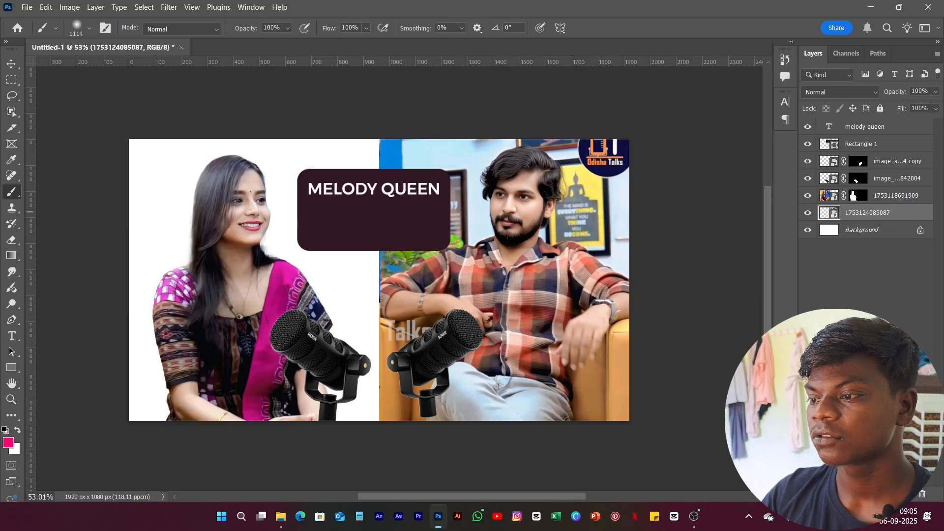
Add a red (ff0000) Solid Color fill layer directly above the man's photo layer and invert its mask
{"action": "left_click", "coordinate": [874, 494]}
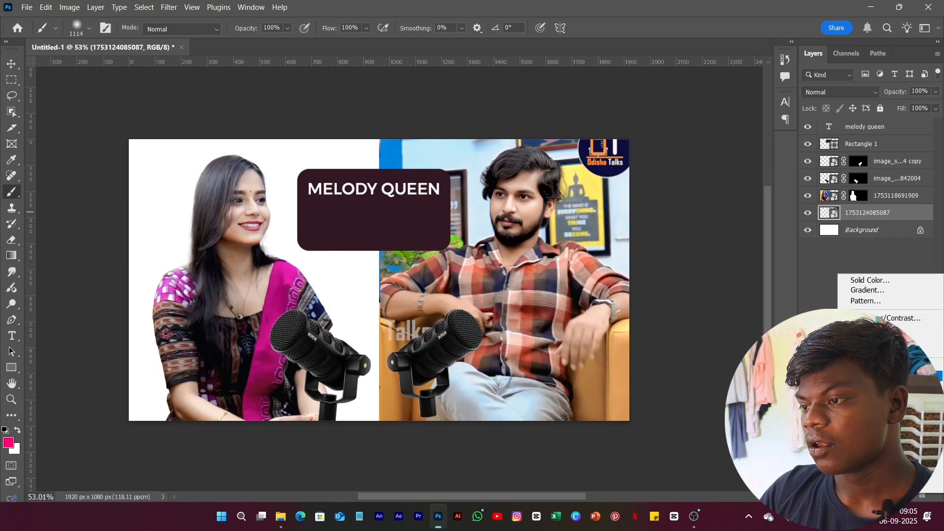
{"action": "left_click", "coordinate": [877, 280]}
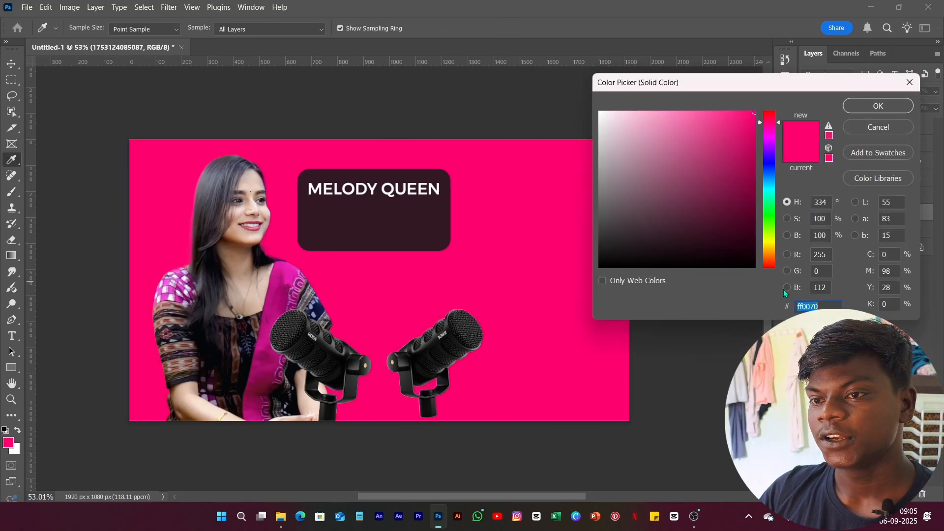
{"action": "left_click_drag", "start_coordinate": [766, 121], "coordinate": [776, 110]}
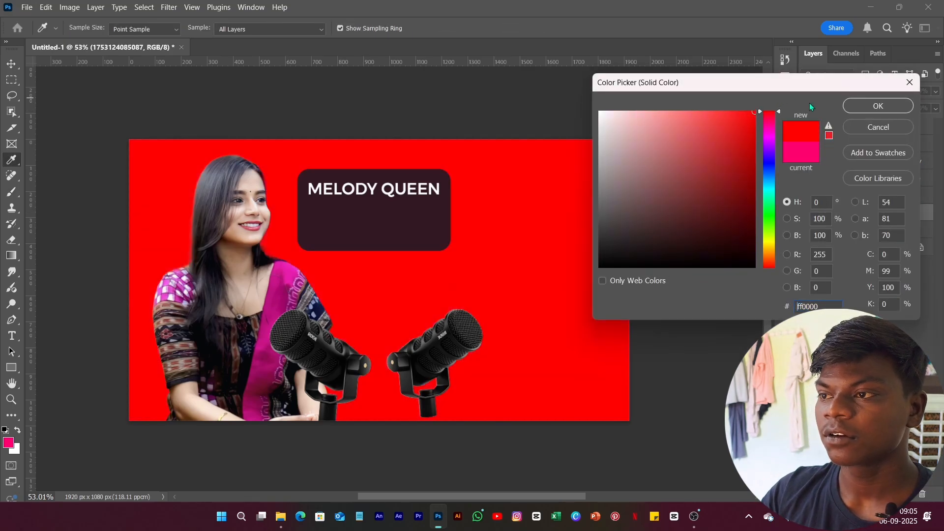
{"action": "left_click", "coordinate": [879, 106]}
{"action": "left_click", "coordinate": [859, 212]}
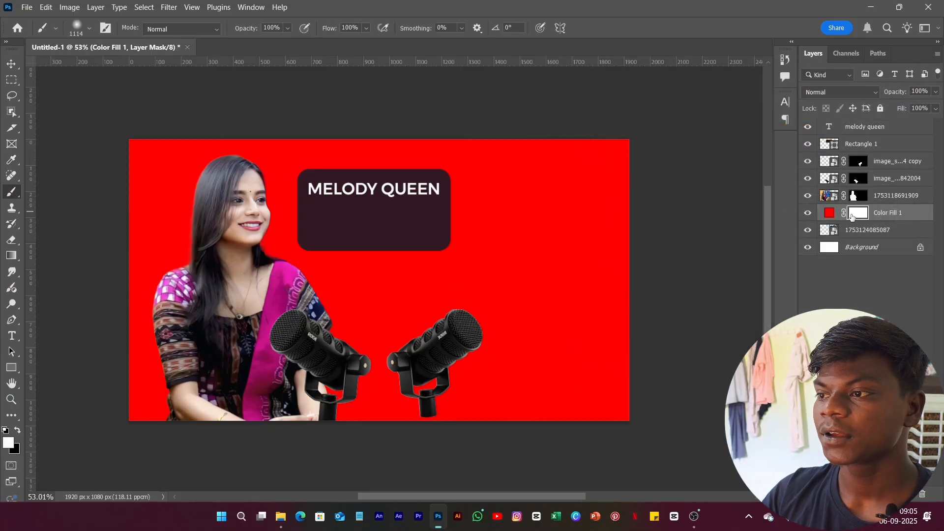
{"action": "key", "text": "ctrl+i"}
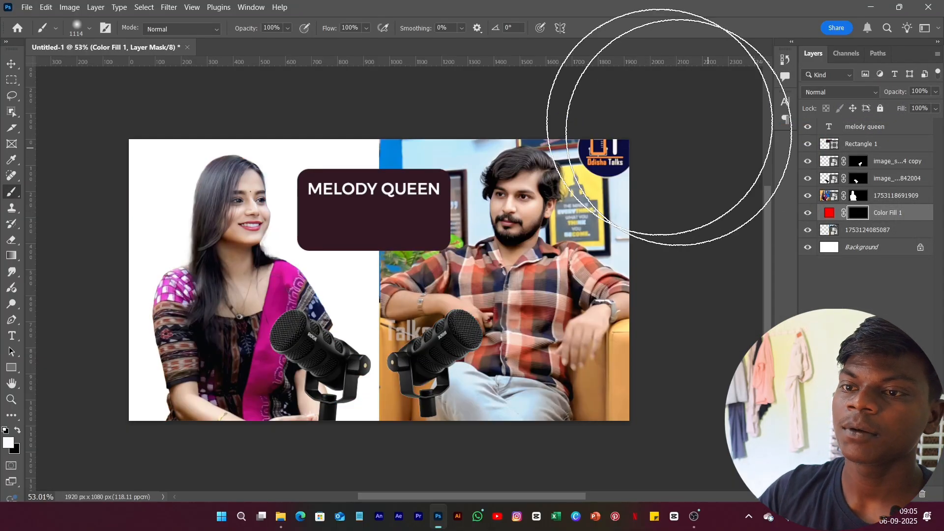
Set the red fill layer's blend mode to Linear Dodge (Add) and paint white on its mask behind the woman and near the centre
{"action": "left_click", "coordinate": [863, 93]}
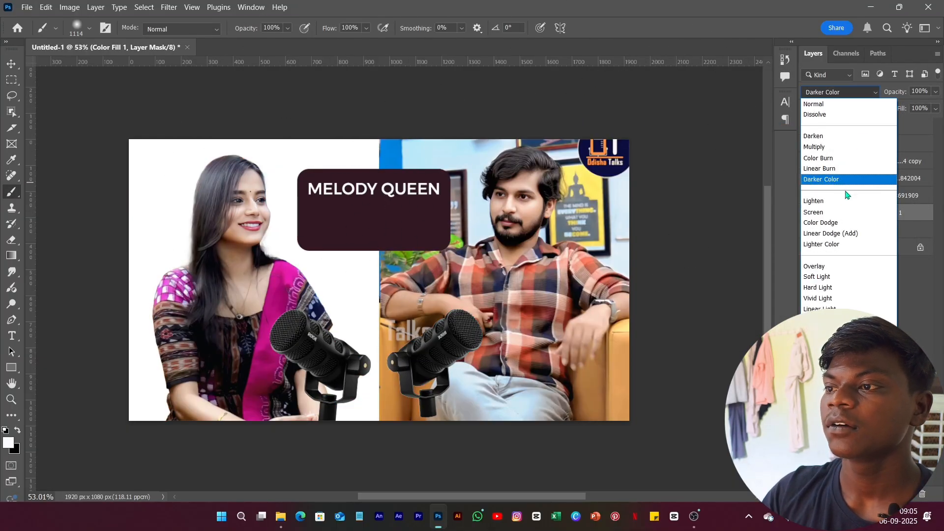
{"action": "left_click", "coordinate": [831, 234]}
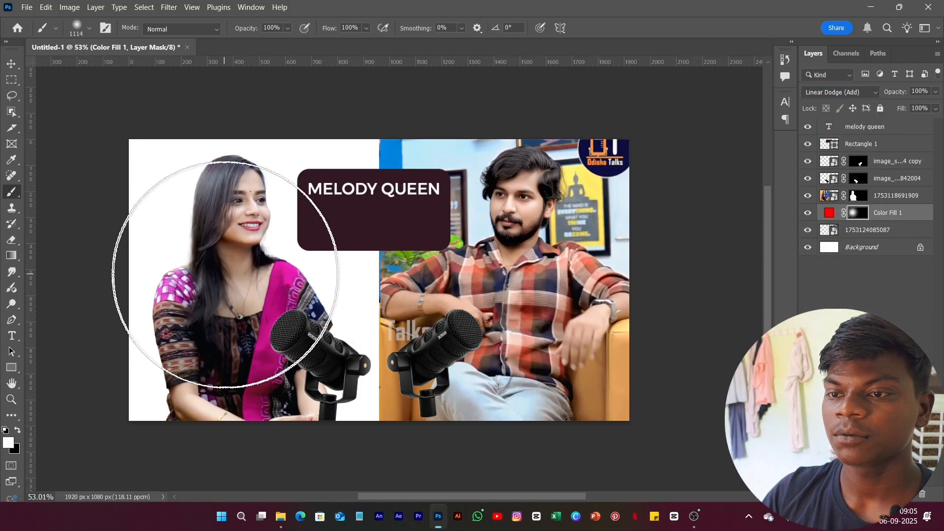
{"action": "left_click", "coordinate": [238, 281]}
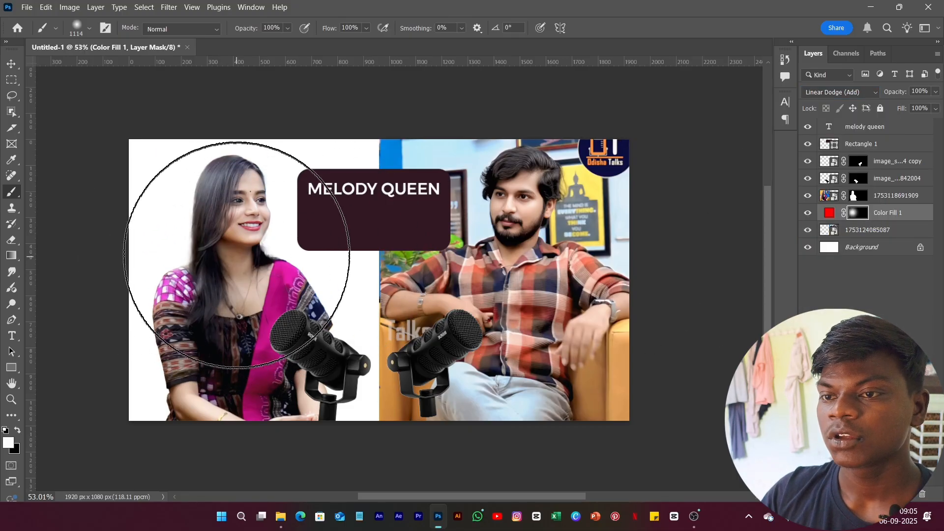
{"action": "left_click", "coordinate": [422, 293]}
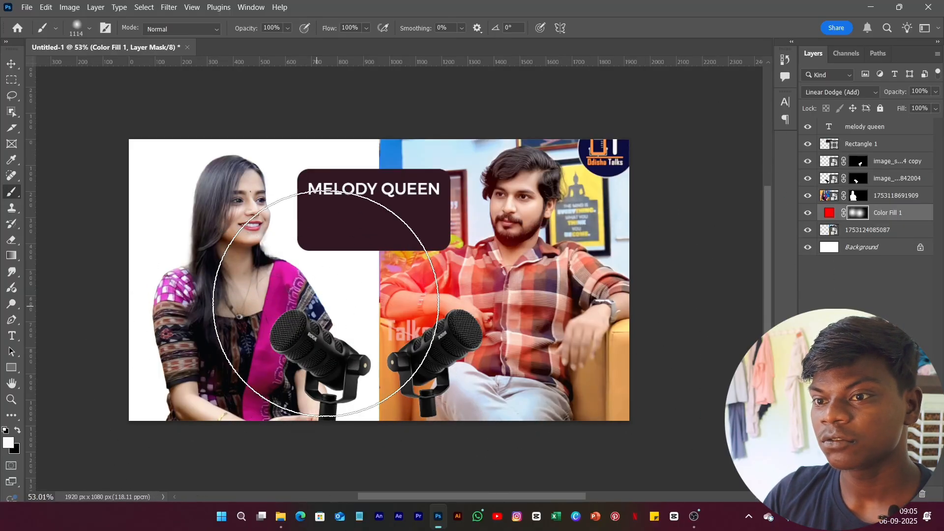
Place the green landscape image Screenshot_20250723-223707.YouTube above the man's photo layer and enlarge it to cover the canvas
{"action": "left_click", "coordinate": [898, 236]}
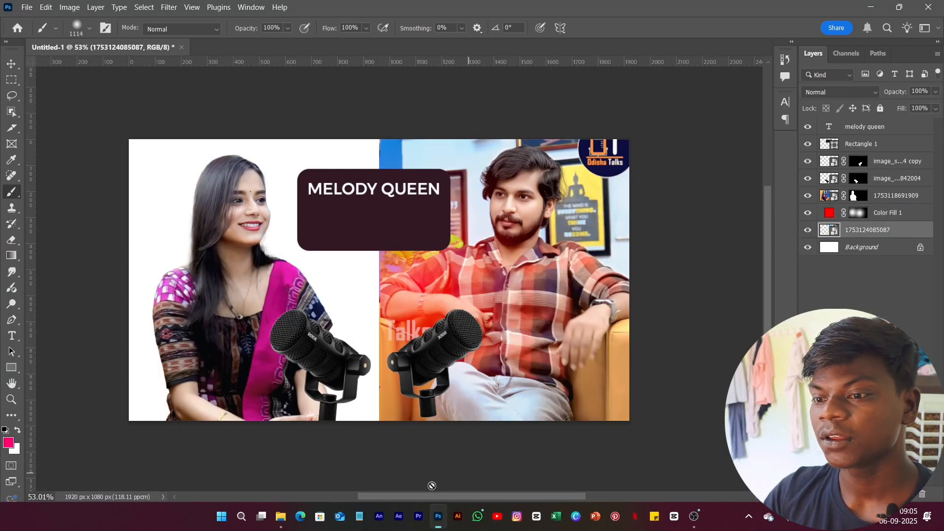
{"action": "left_click", "coordinate": [281, 518]}
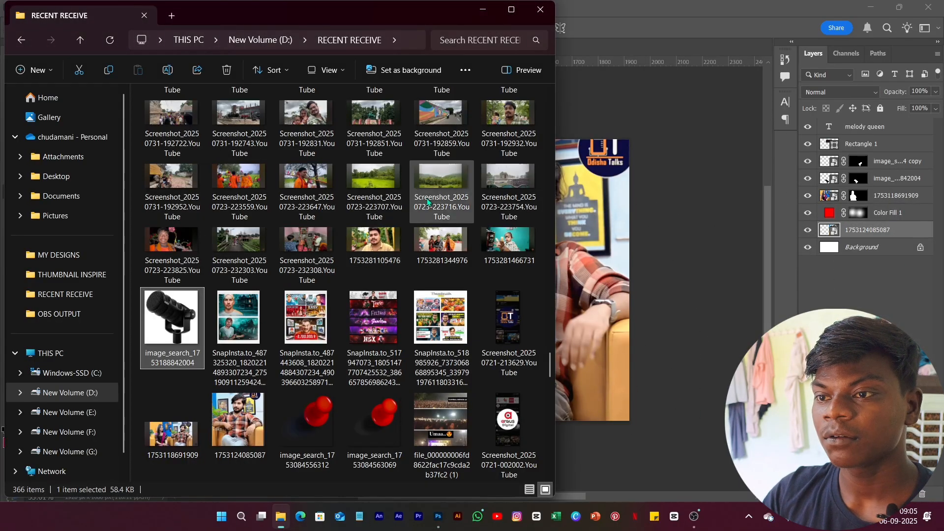
{"action": "left_click_drag", "start_coordinate": [380, 184], "coordinate": [664, 258]}
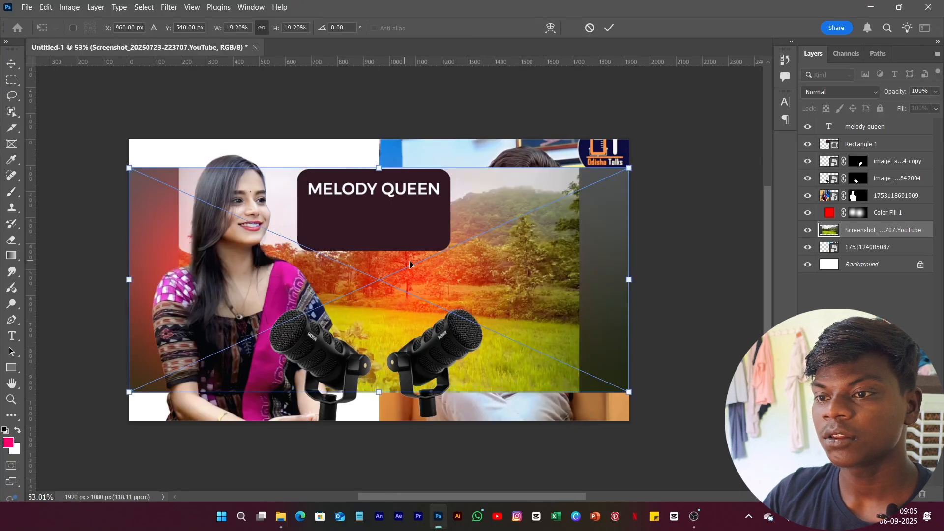
{"action": "left_click_drag", "start_coordinate": [287, 215], "coordinate": [289, 210]}
{"action": "left_click_drag", "start_coordinate": [251, 342], "coordinate": [250, 457]}
{"action": "left_click", "coordinate": [610, 28]}
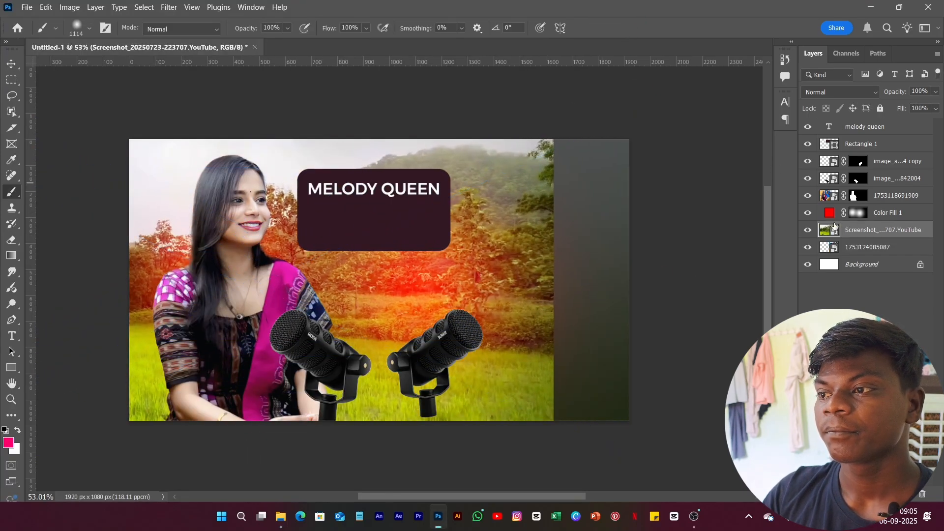
Paint white on the red fill layer's mask with the soft 1114 px brush over the landscape behind the woman
{"action": "left_click", "coordinate": [891, 199]}
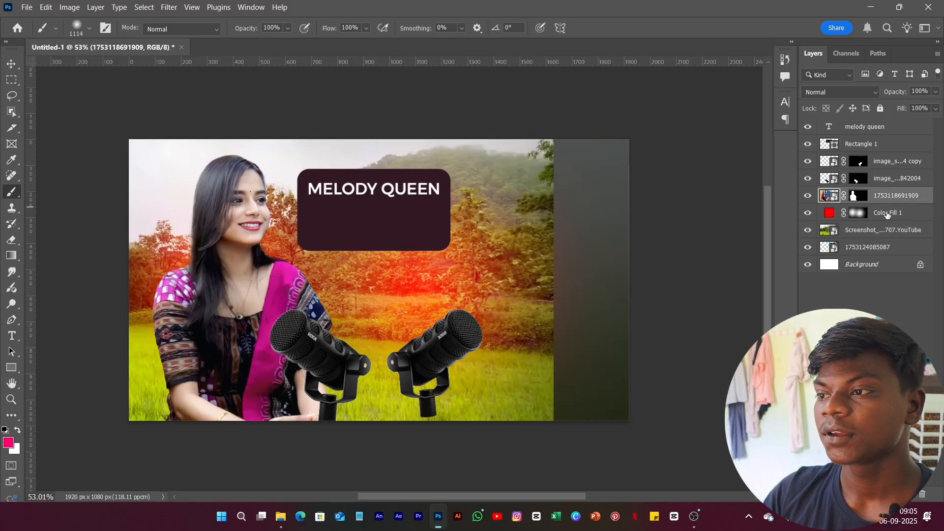
{"action": "left_click", "coordinate": [858, 213]}
{"action": "key", "text": "d"}
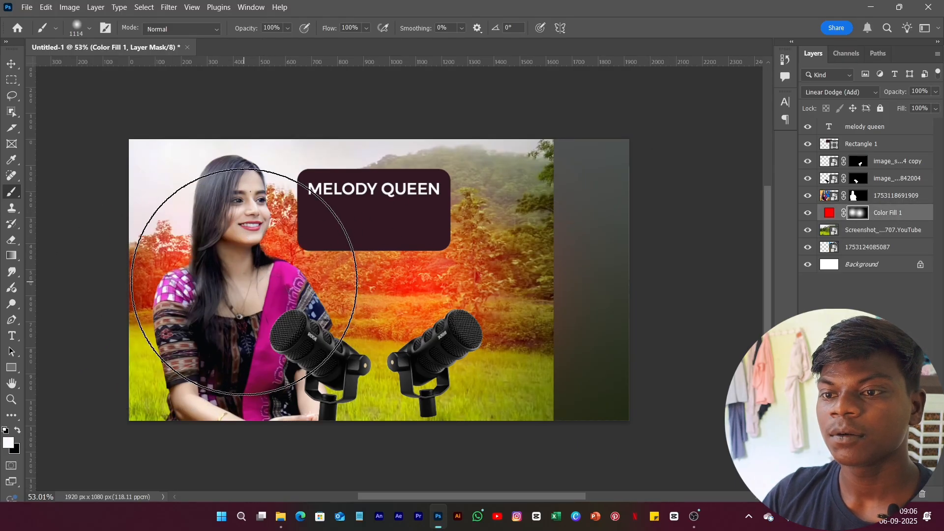
{"action": "mouse_move", "coordinate": [238, 331]}
{"action": "left_mouse_down"}
{"action": "mouse_move", "coordinate": [200, 264]}
{"action": "mouse_move", "coordinate": [253, 337]}
{"action": "mouse_move", "coordinate": [242, 257]}
{"action": "mouse_move", "coordinate": [246, 289]}
{"action": "left_mouse_up"}
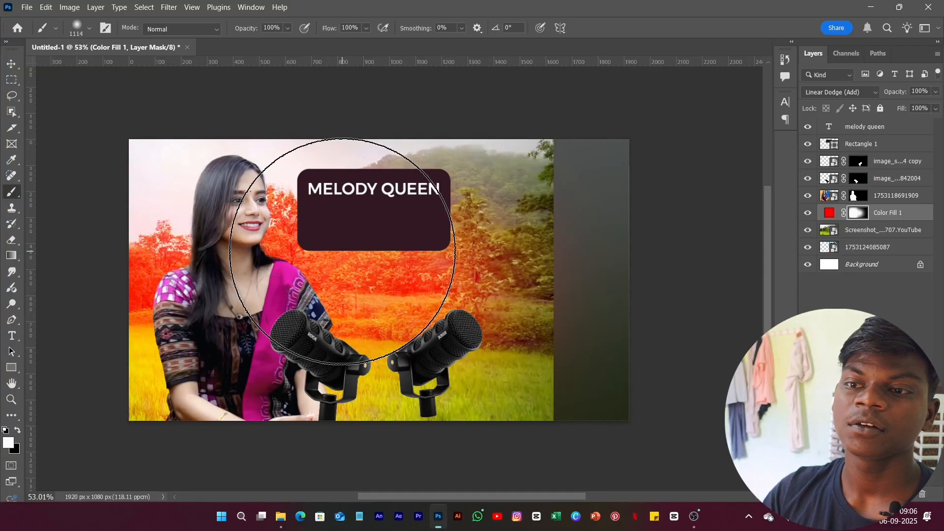
{"action": "scroll", "coordinate": [342, 249], "scroll_direction": "down", "scroll_amount": 1}
{"action": "scroll", "coordinate": [343, 249], "scroll_direction": "up", "scroll_amount": 2}
{"action": "scroll", "coordinate": [320, 231], "scroll_direction": "down", "scroll_amount": 3}
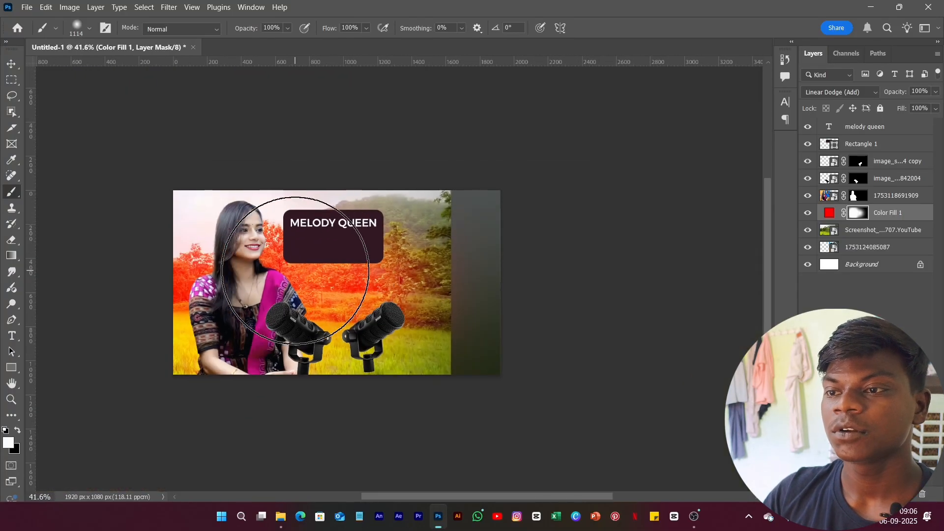
Hide the red fill layer and the landscape image layer
{"action": "left_click", "coordinate": [808, 212]}
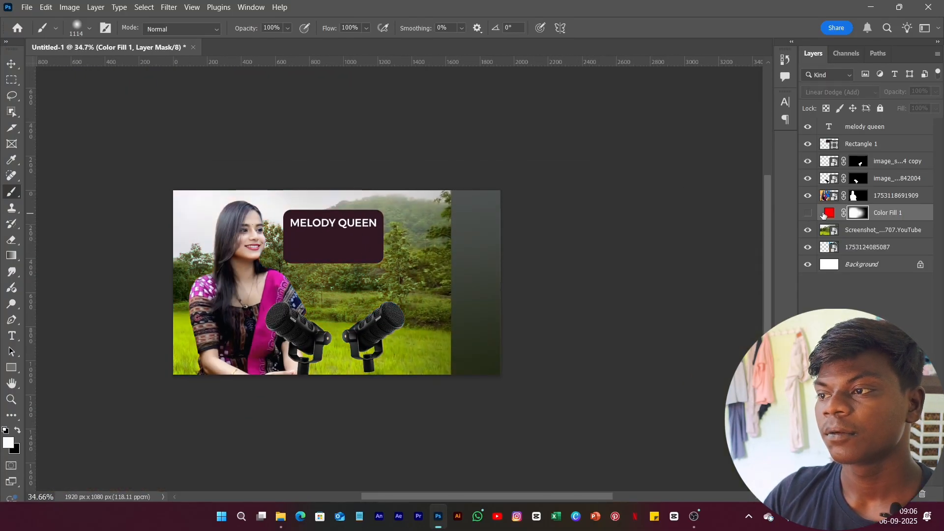
{"action": "left_click", "coordinate": [808, 230]}
{"action": "scroll", "coordinate": [381, 277], "scroll_direction": "up", "scroll_amount": 3}
{"action": "scroll", "coordinate": [381, 276], "scroll_direction": "down", "scroll_amount": 3}
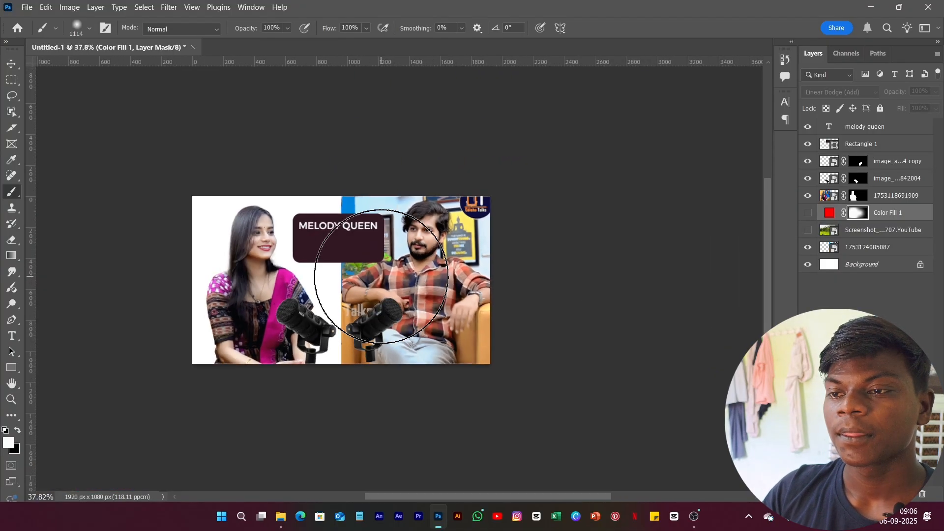
{"action": "scroll", "coordinate": [354, 279], "scroll_direction": "down", "scroll_amount": 1}
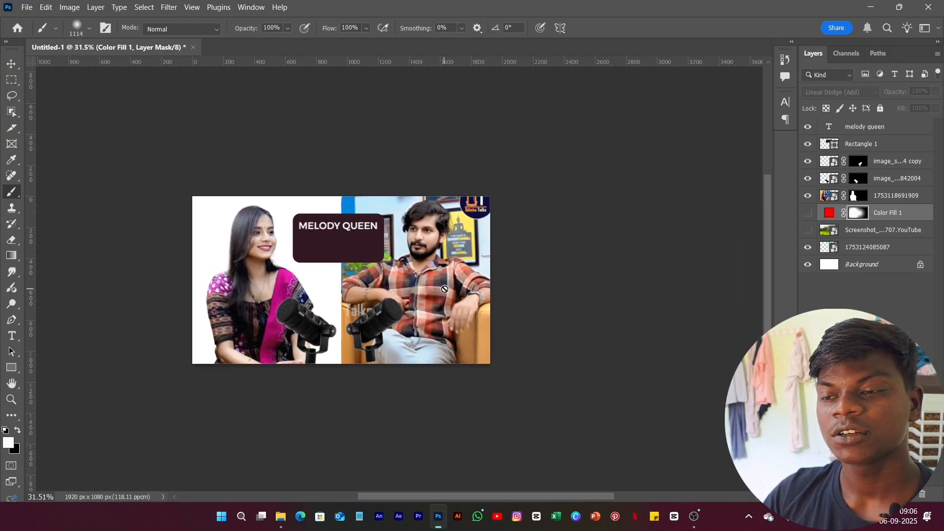